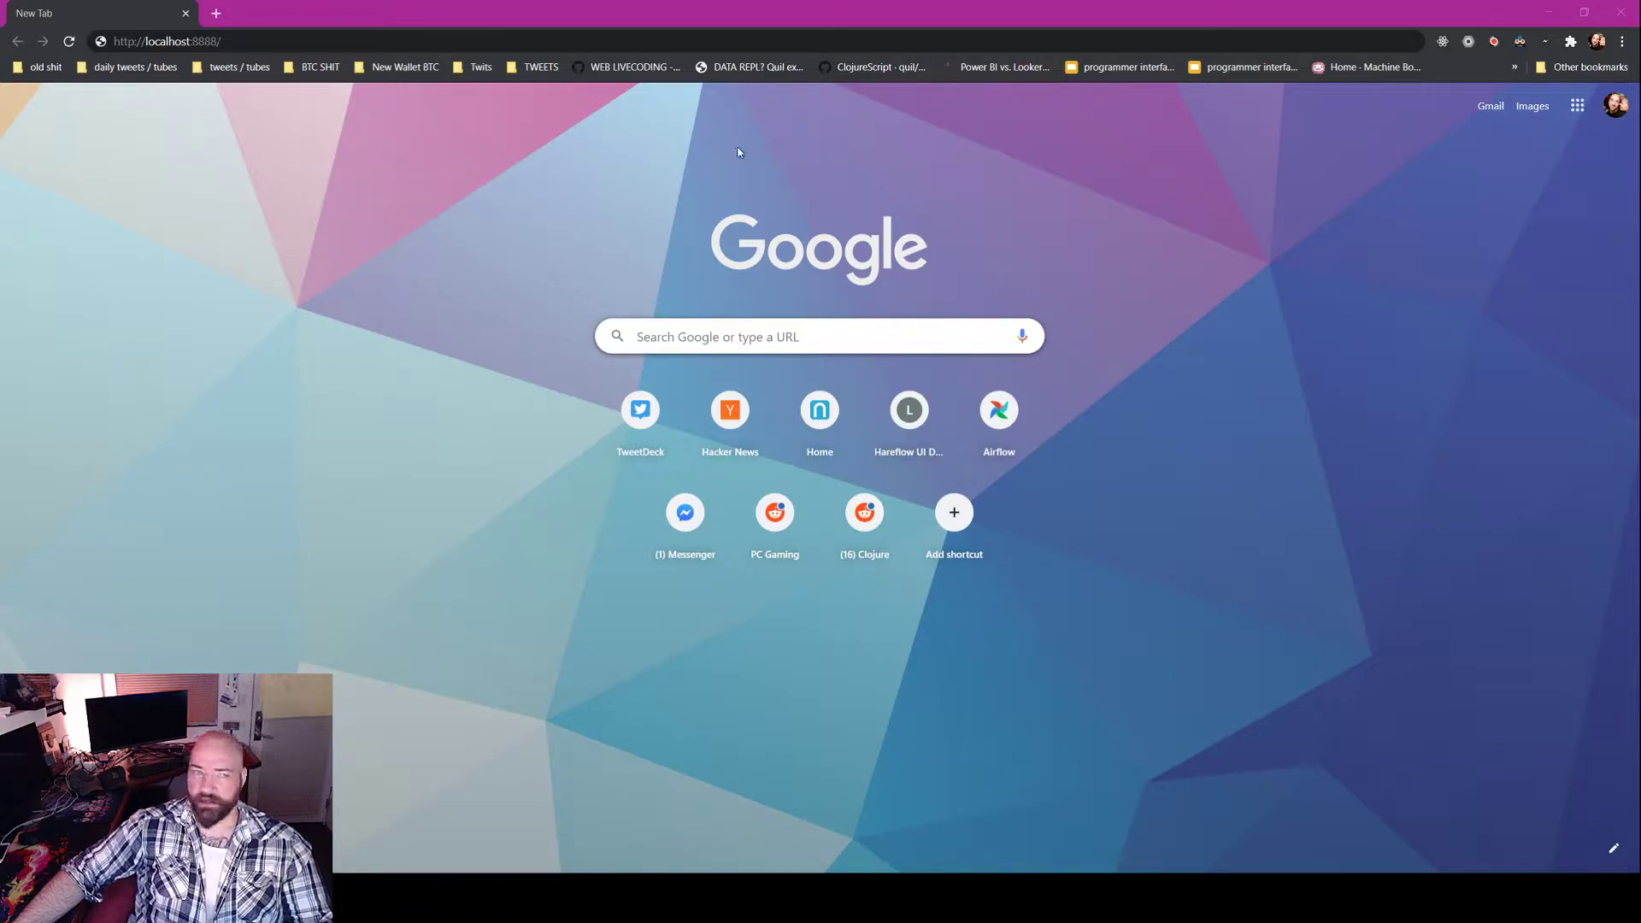
Load the page at localhost:8888, preview the canvas without its editing panels, and bring the panels back.
left_click(529, 40)
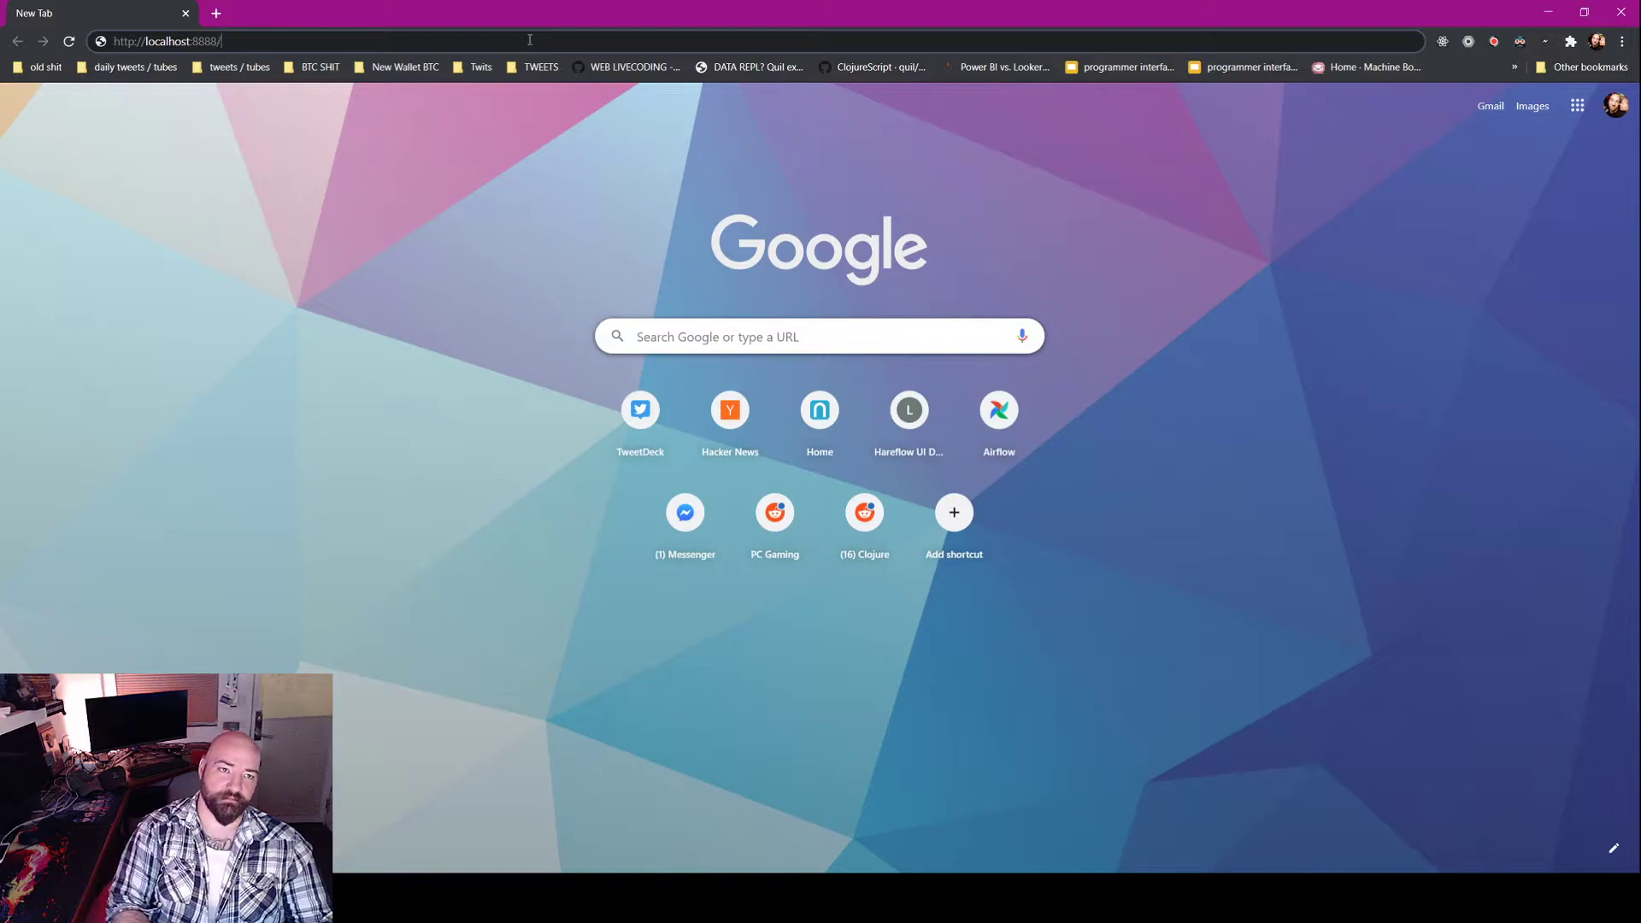
key("Return")
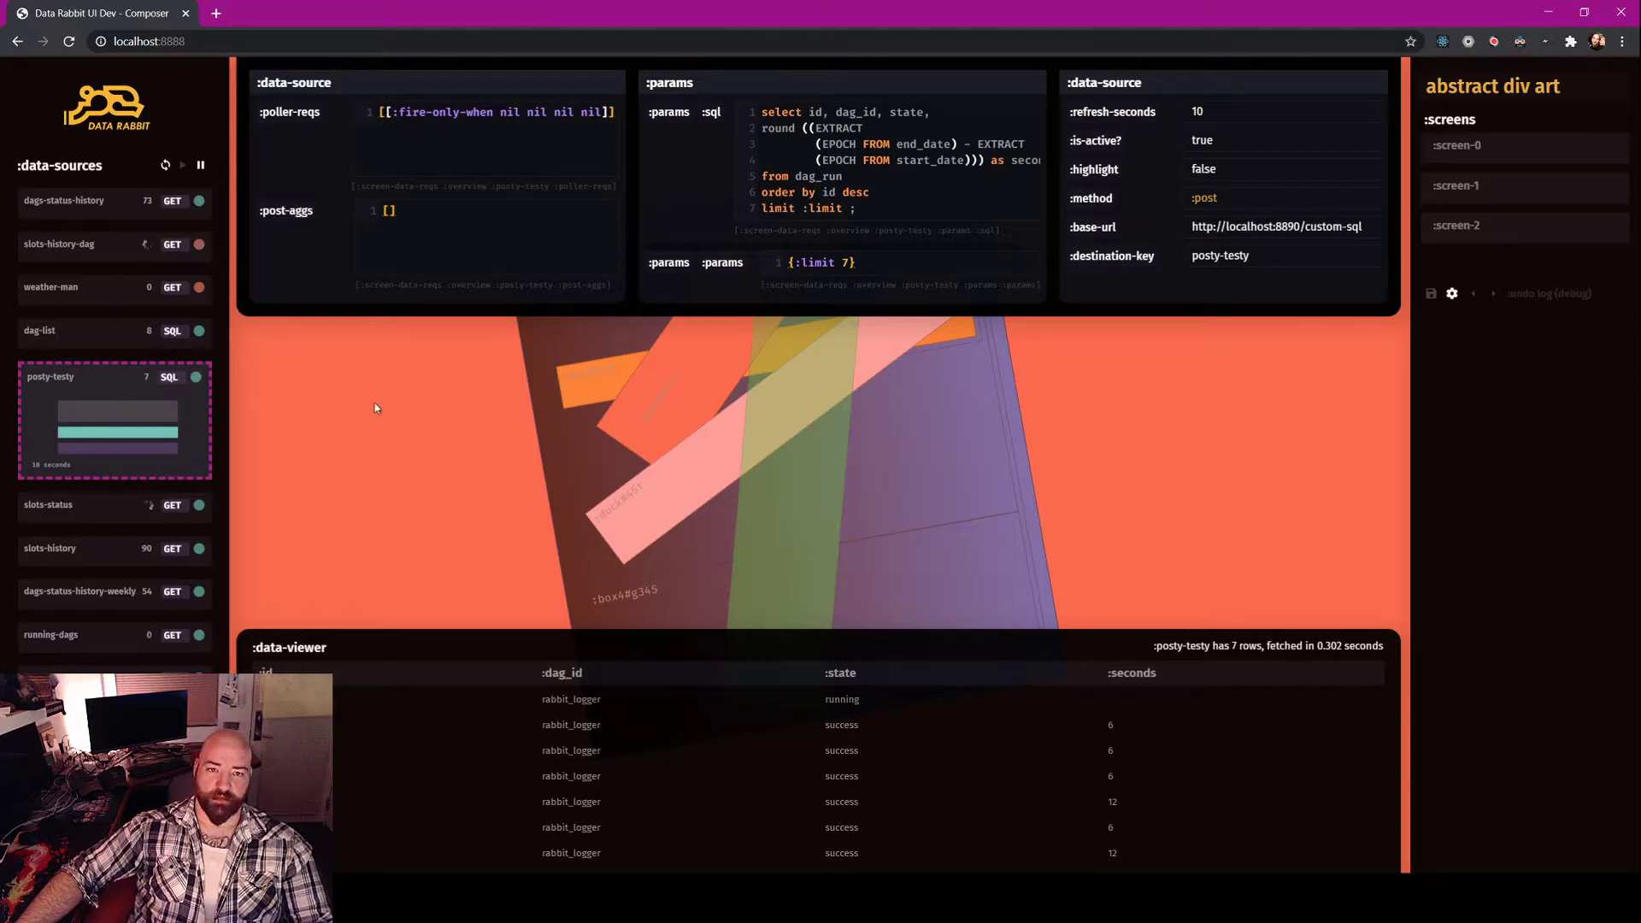
key("space")
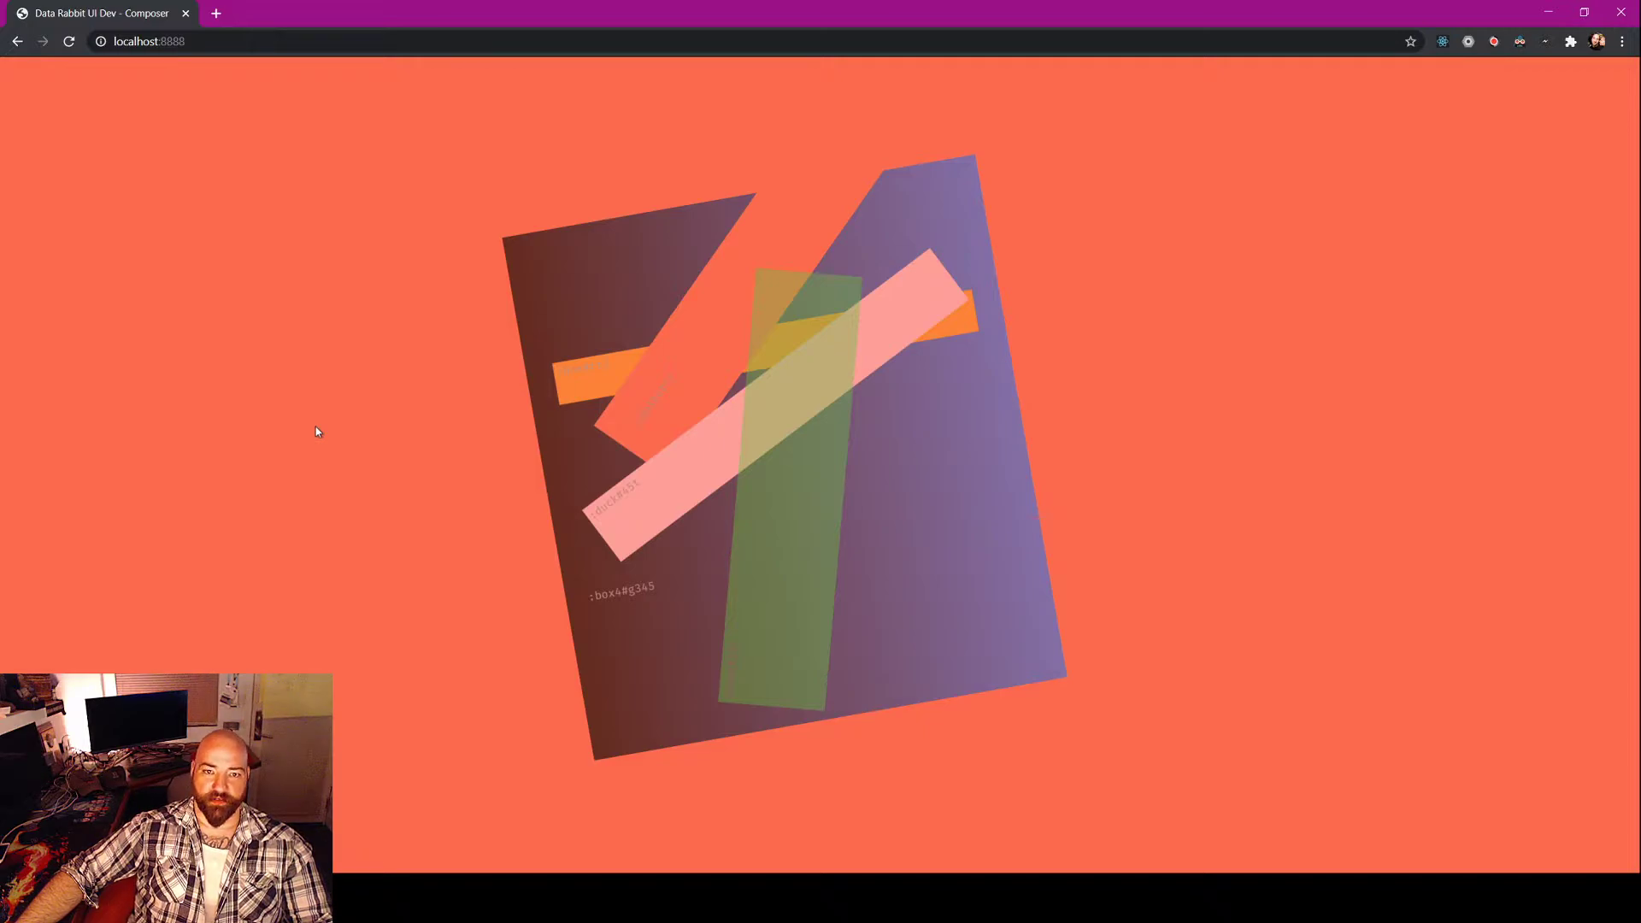
key("space")
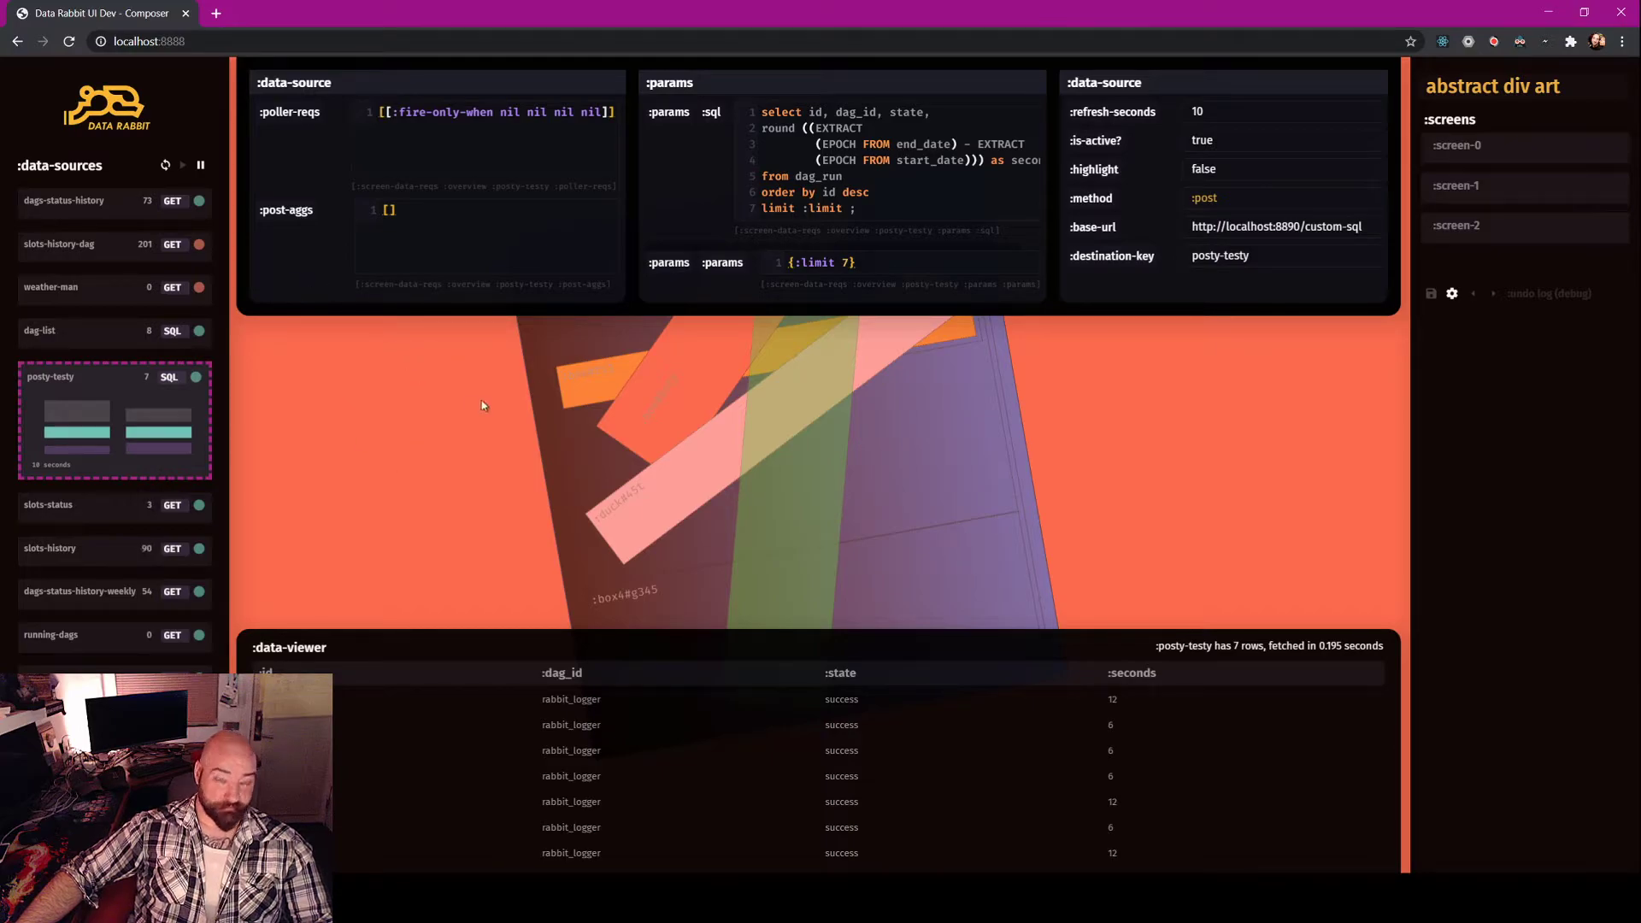
In :screen-0, set the padding of the sub5 h-box to 12px and its gap to 16px.
left_click(1514, 146)
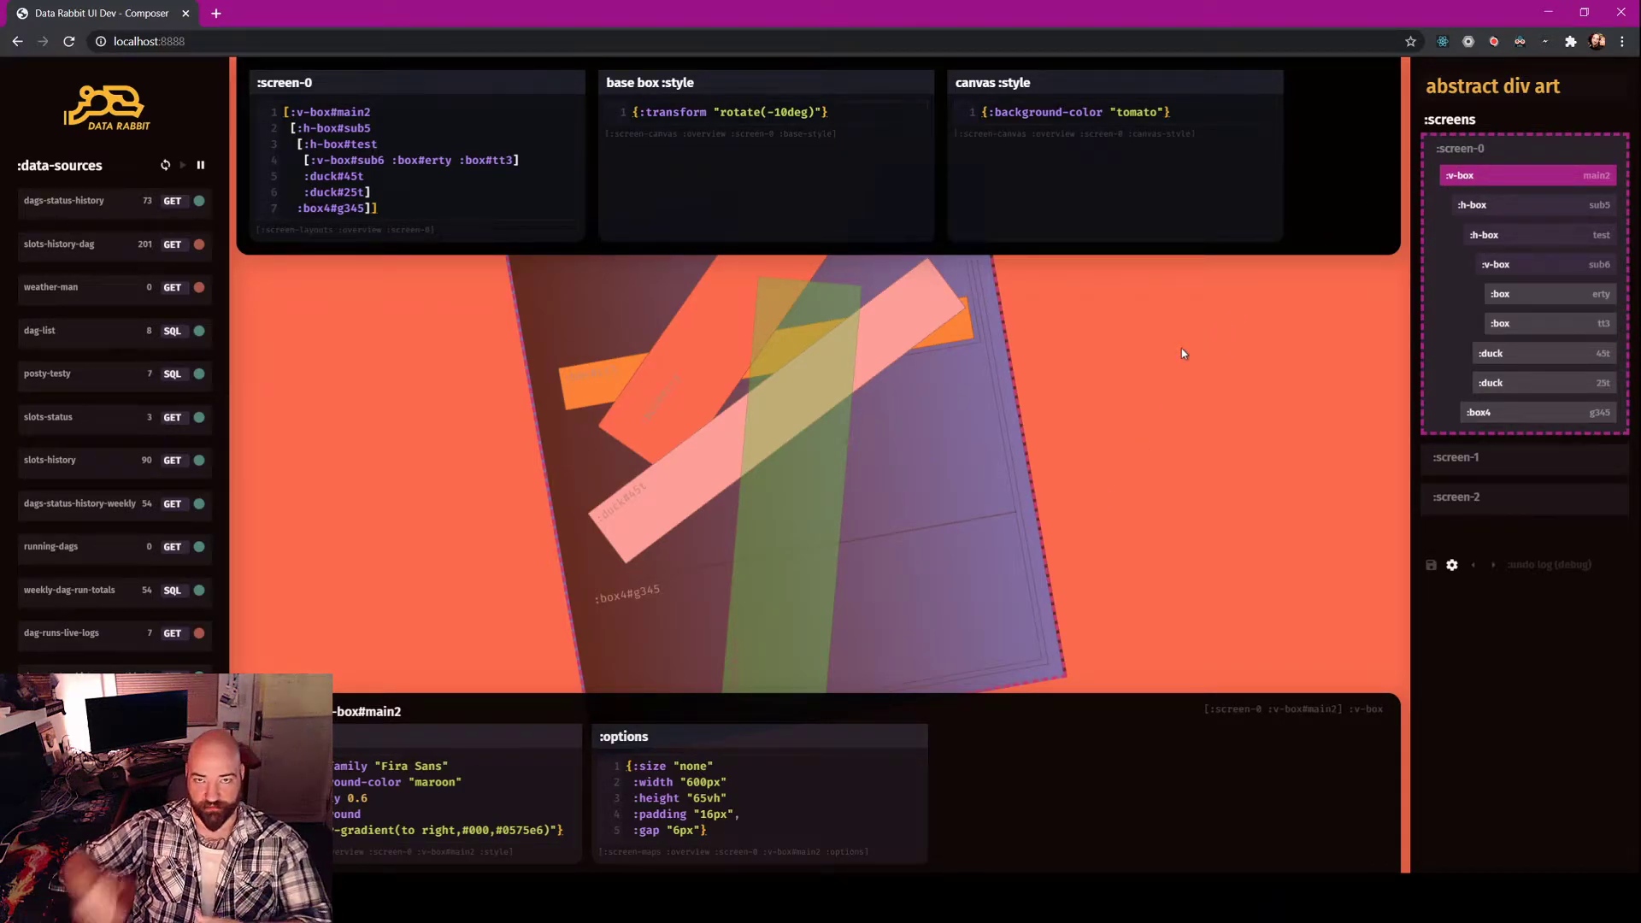
left_click(1556, 205)
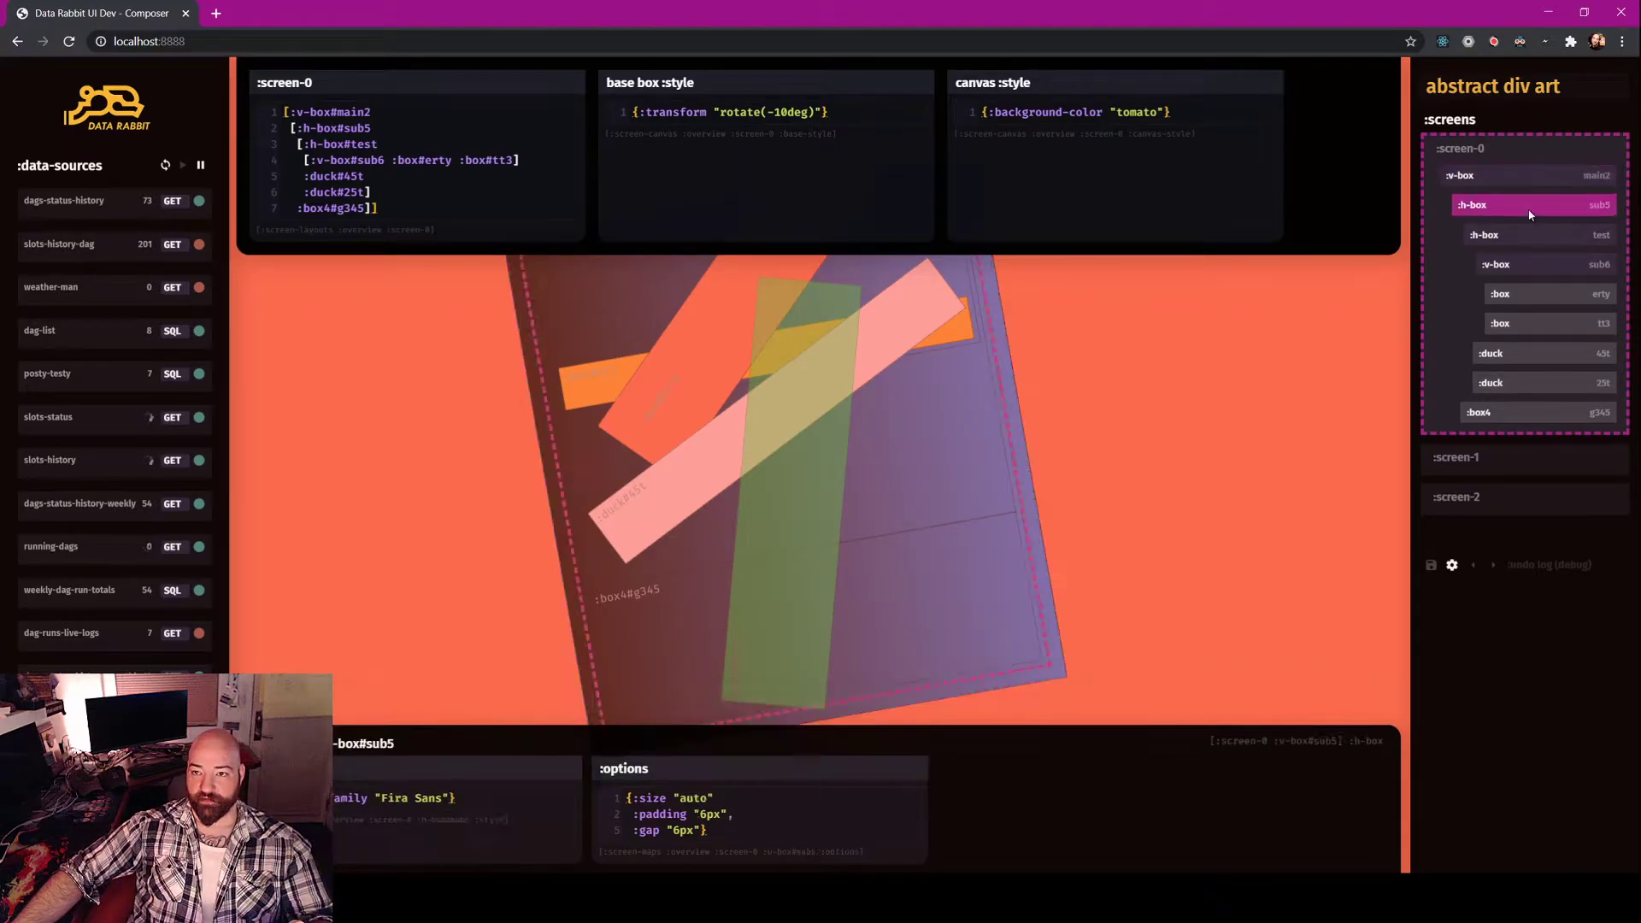
left_click(700, 814)
type("1")
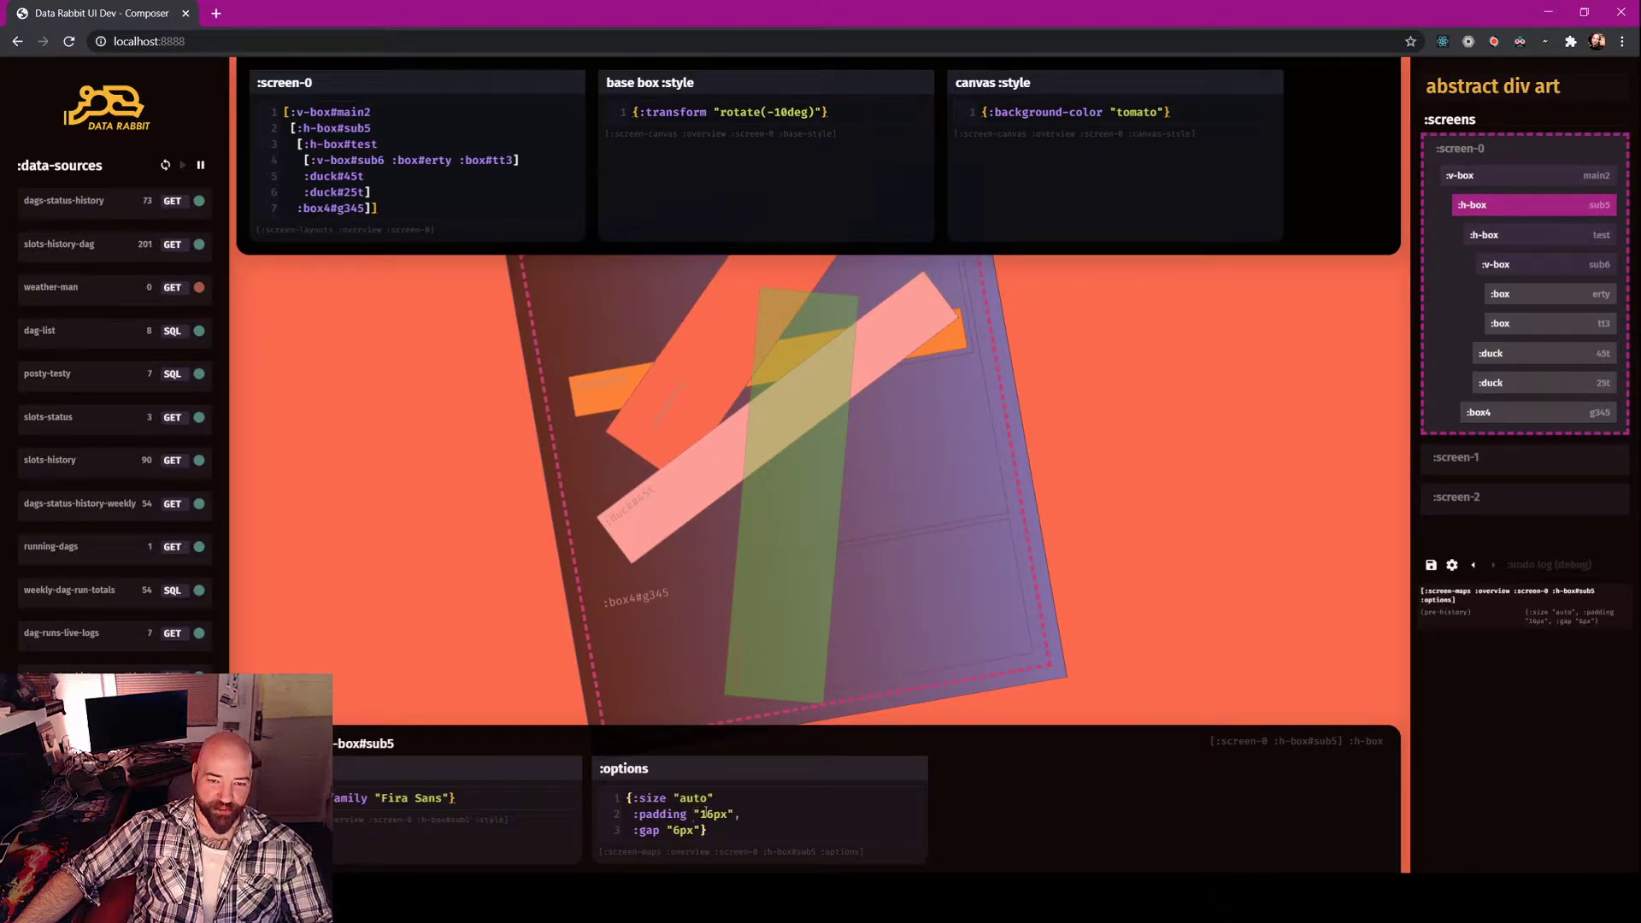
key("BackSpace")
type("2")
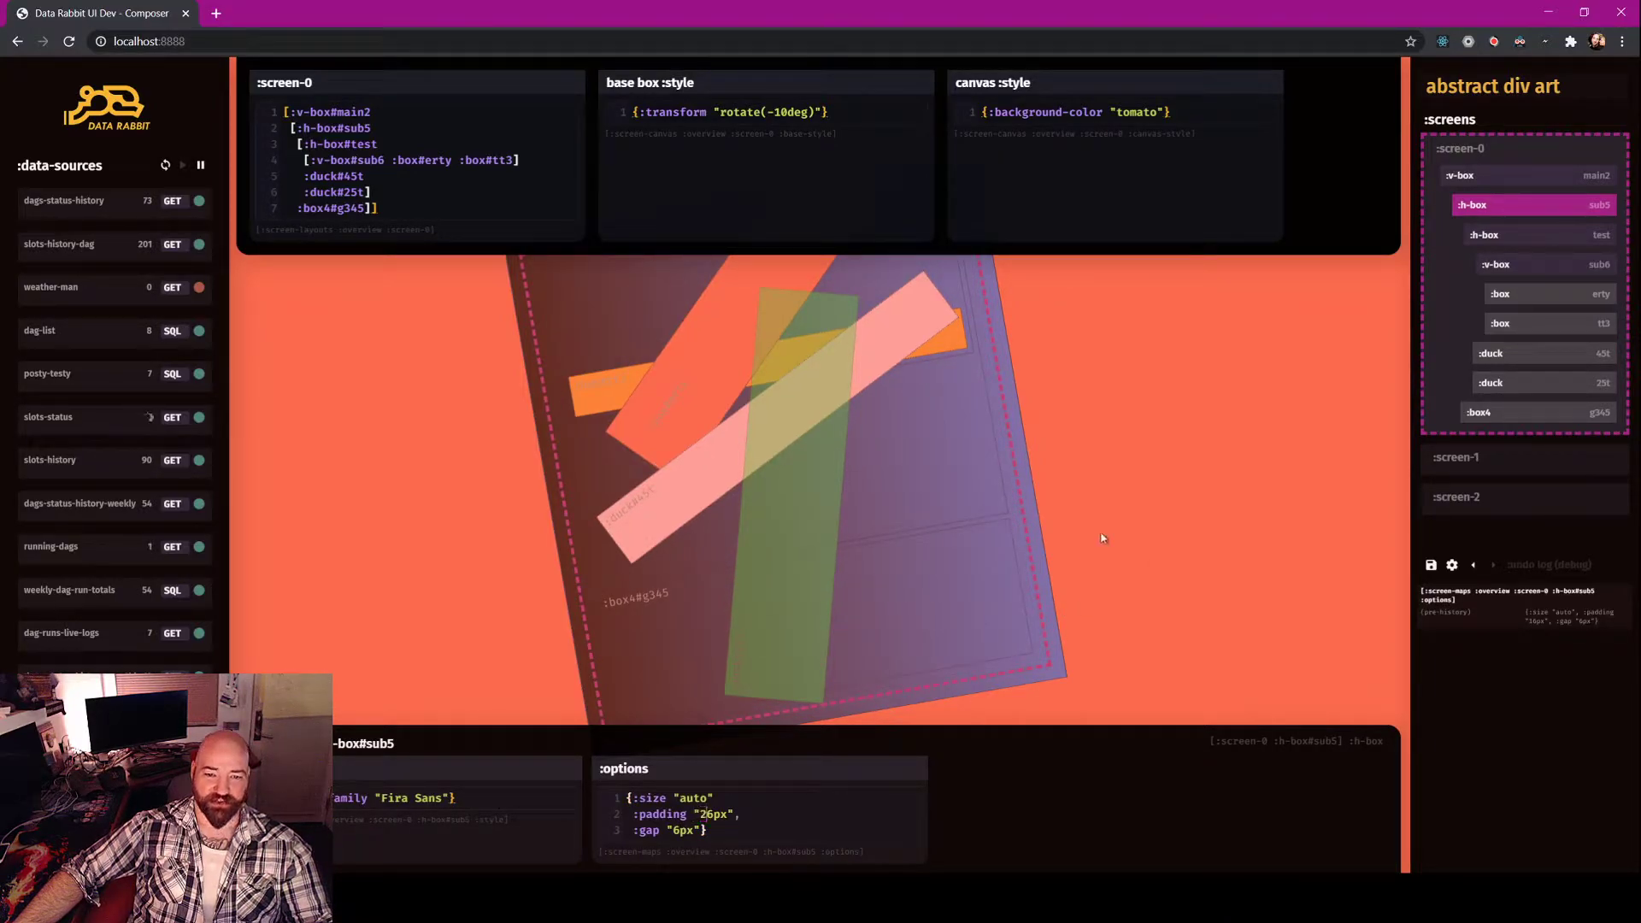
double_click(699, 813)
type("12")
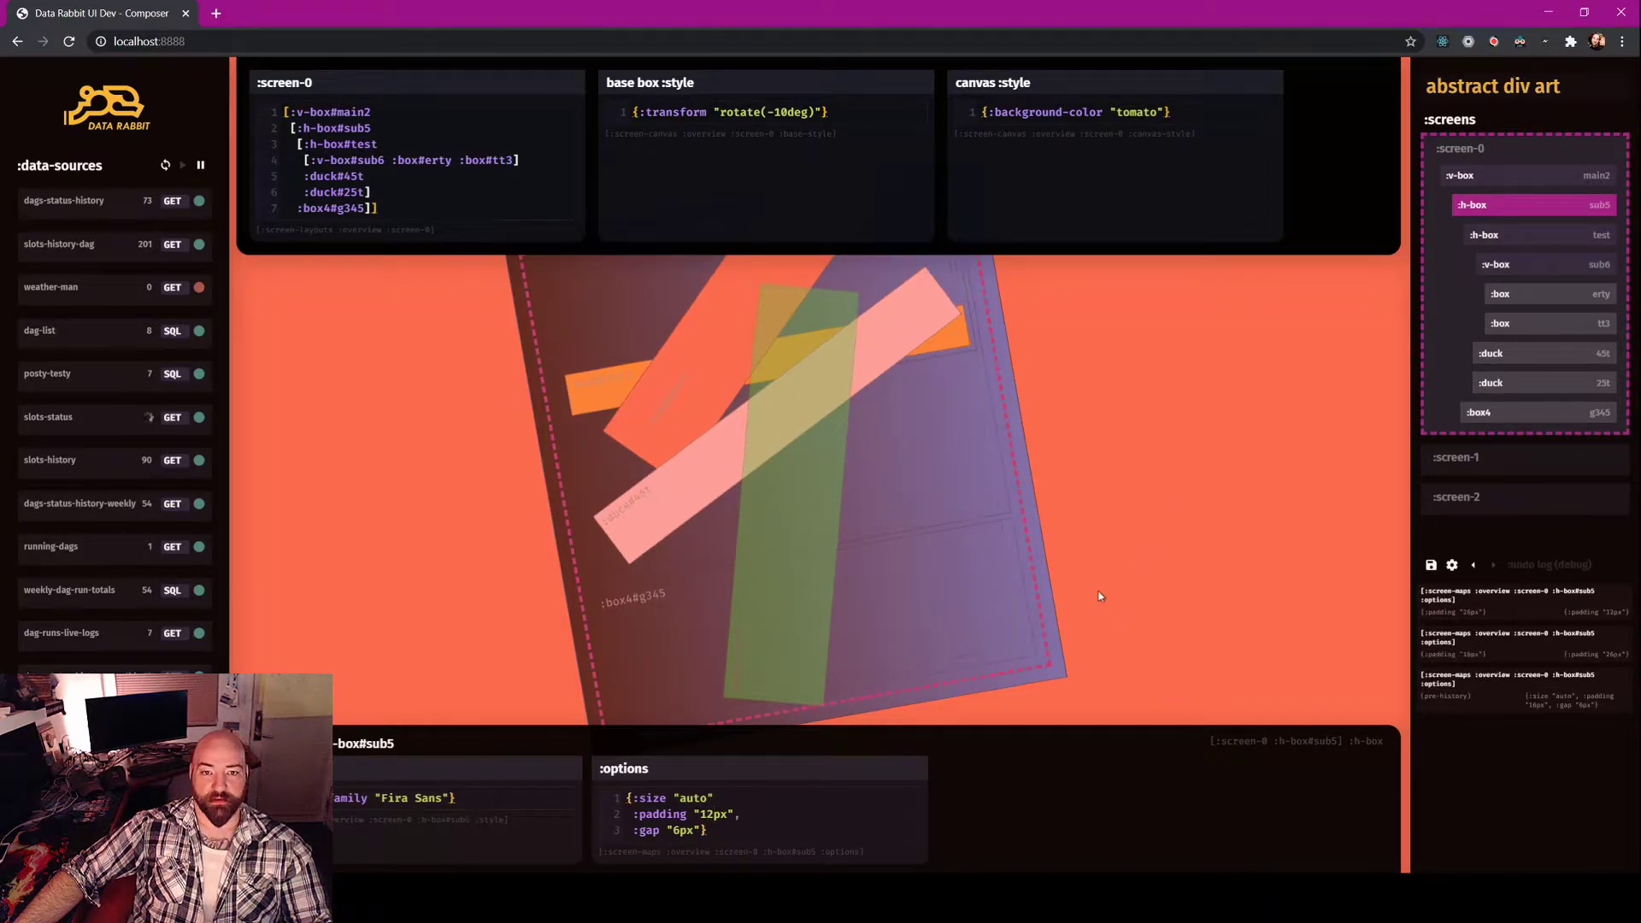
left_click(670, 831)
type("1")
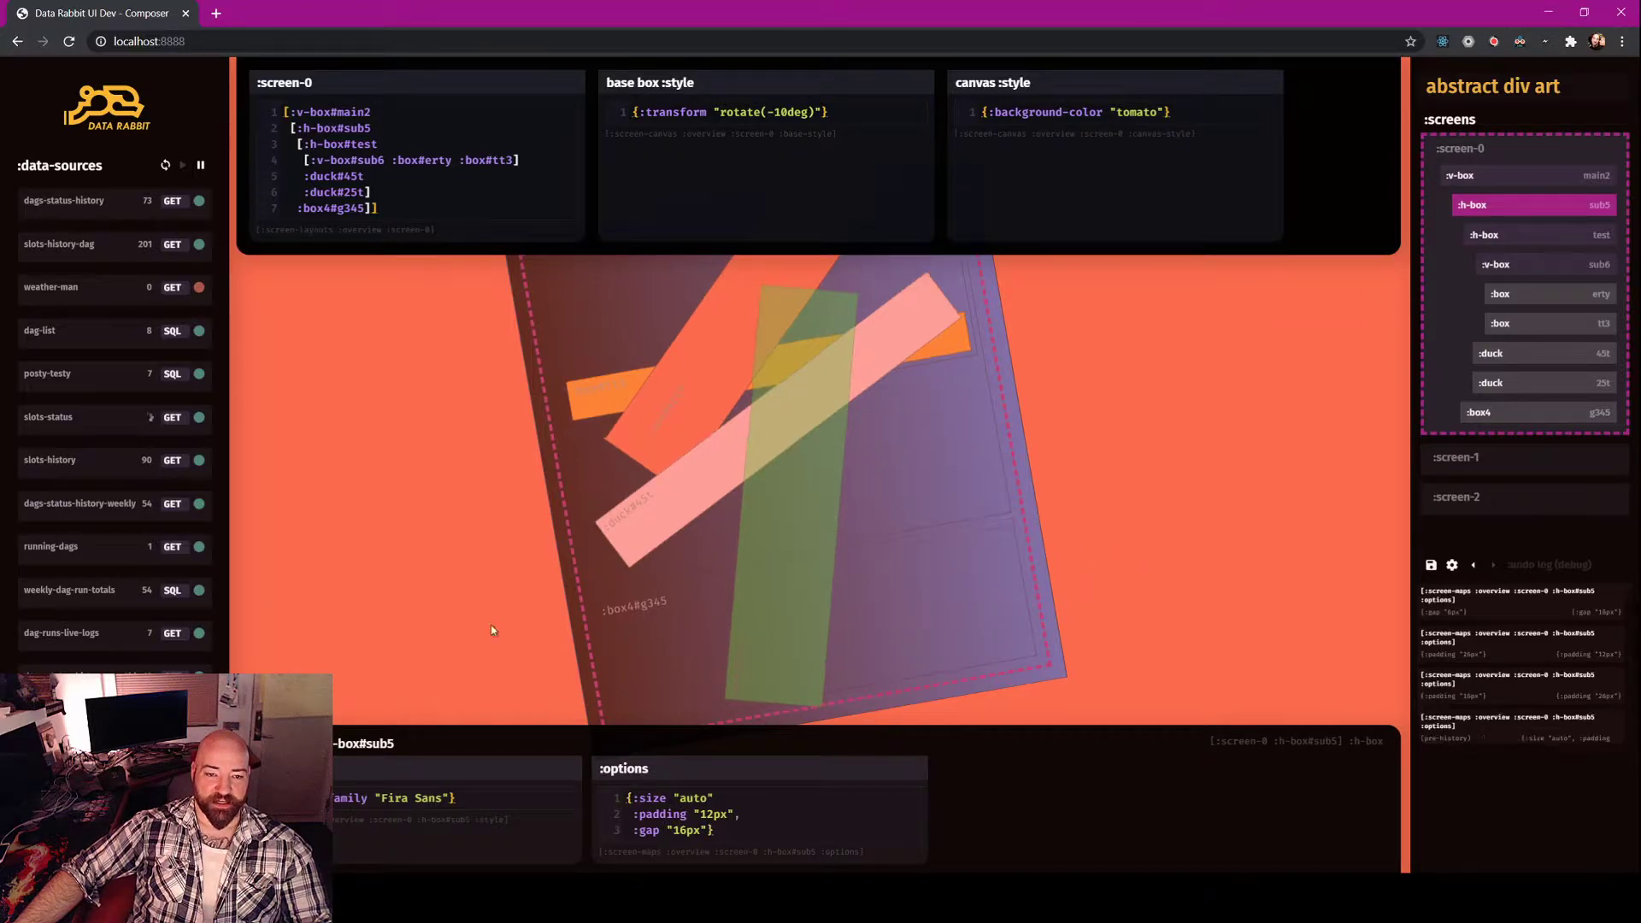
Set the padding of the erty box to 13px, undoing and redoing the change once.
left_click(1527, 299)
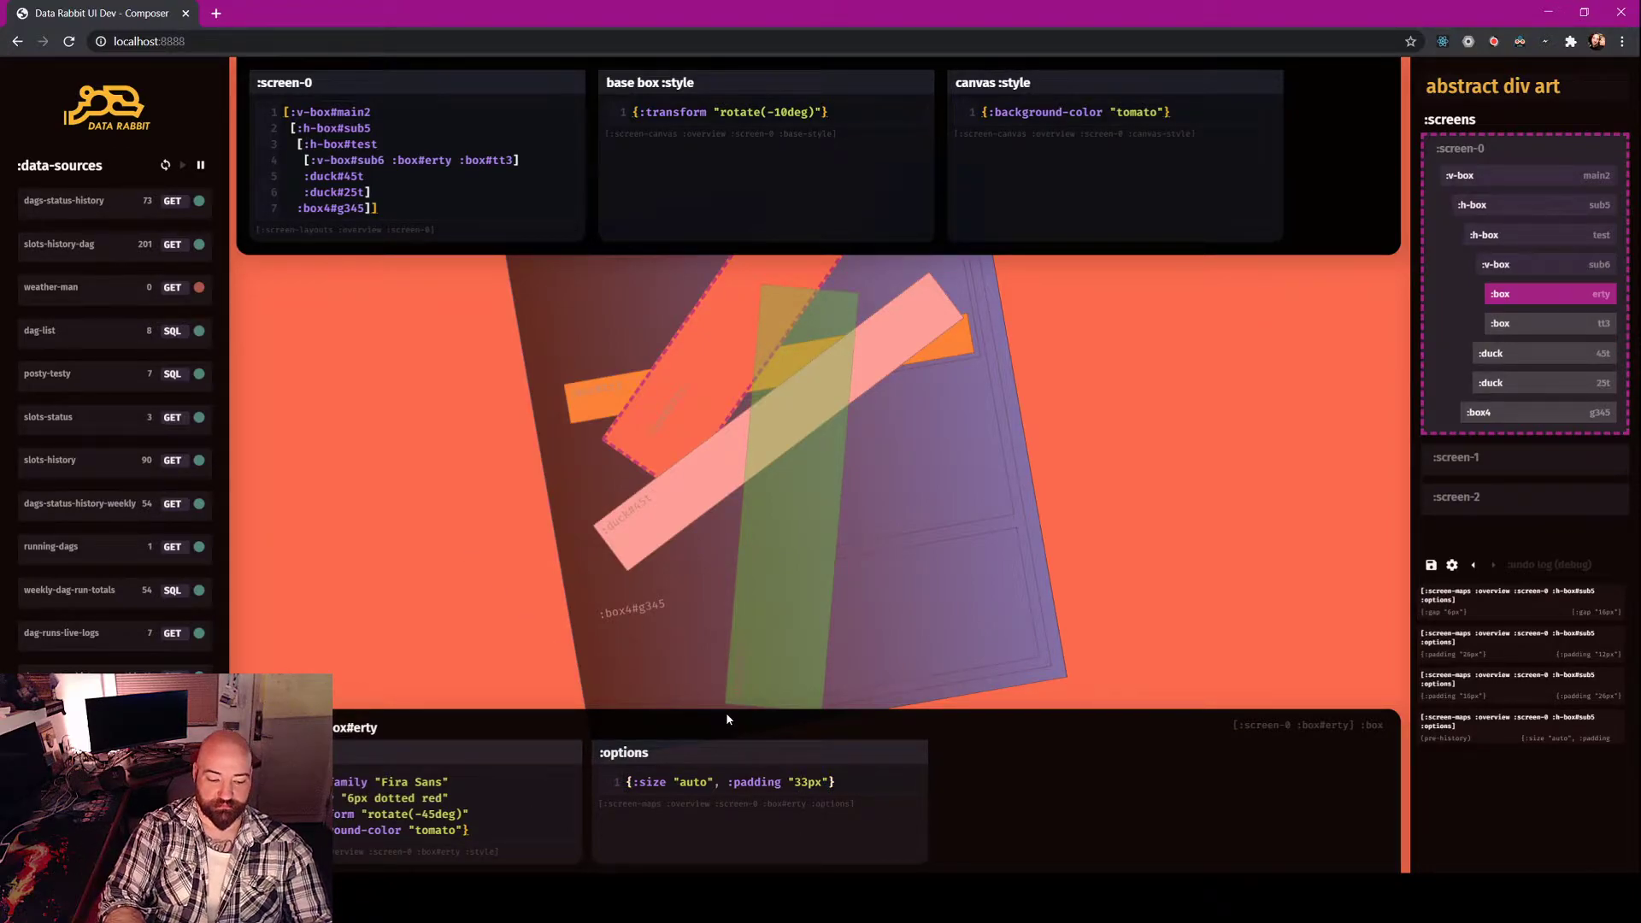
key("BackSpace")
type("1")
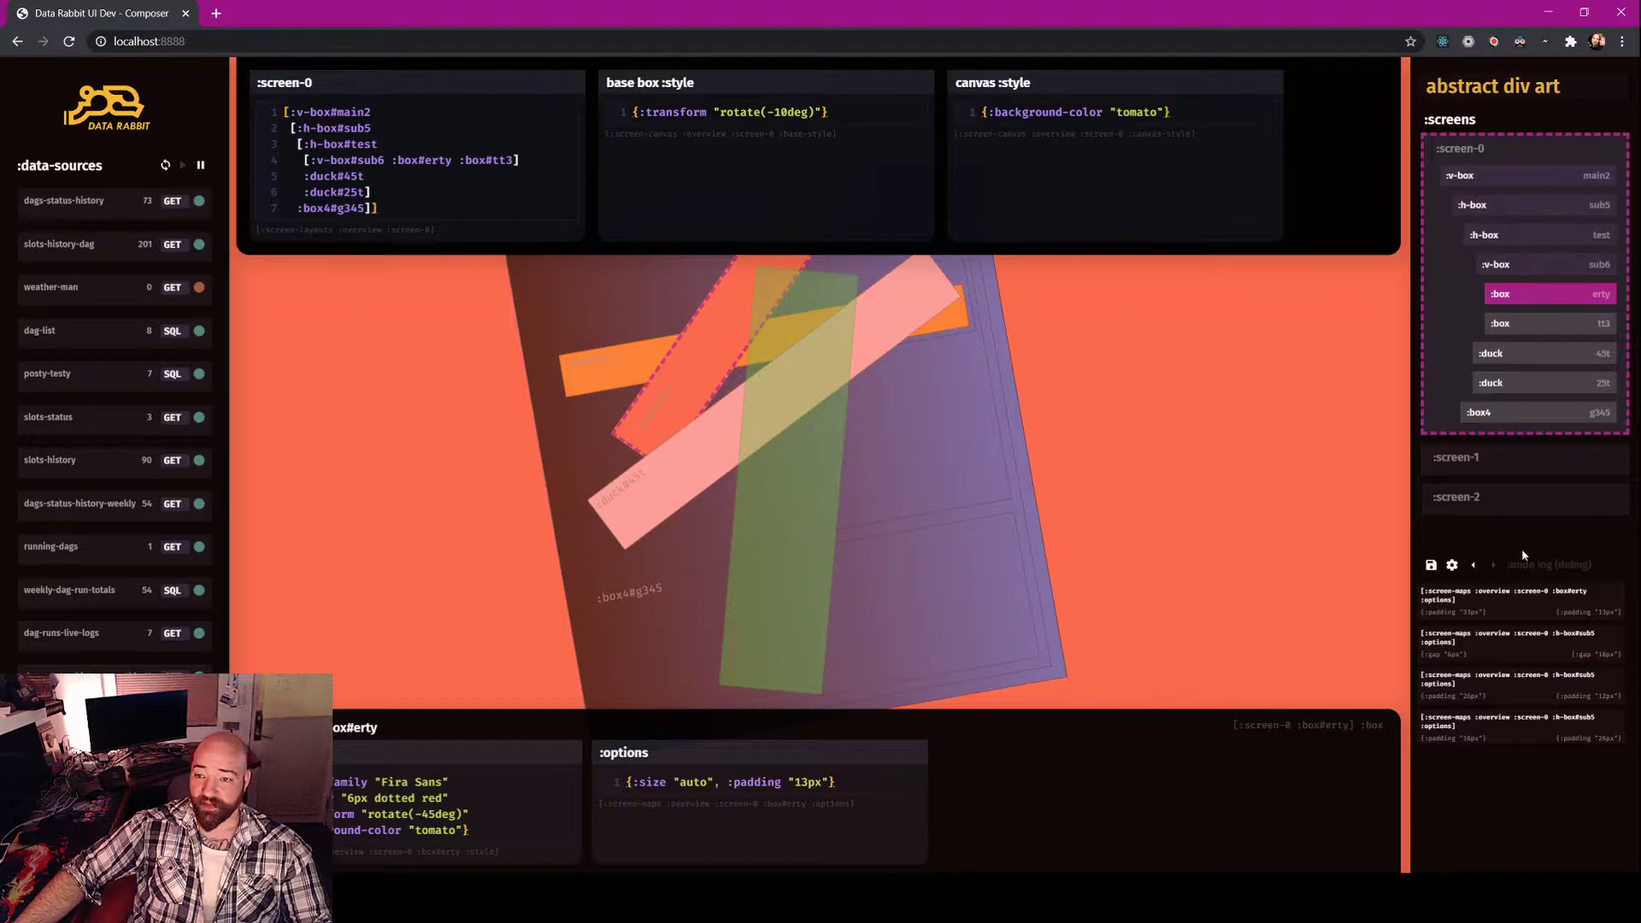
left_click(1473, 565)
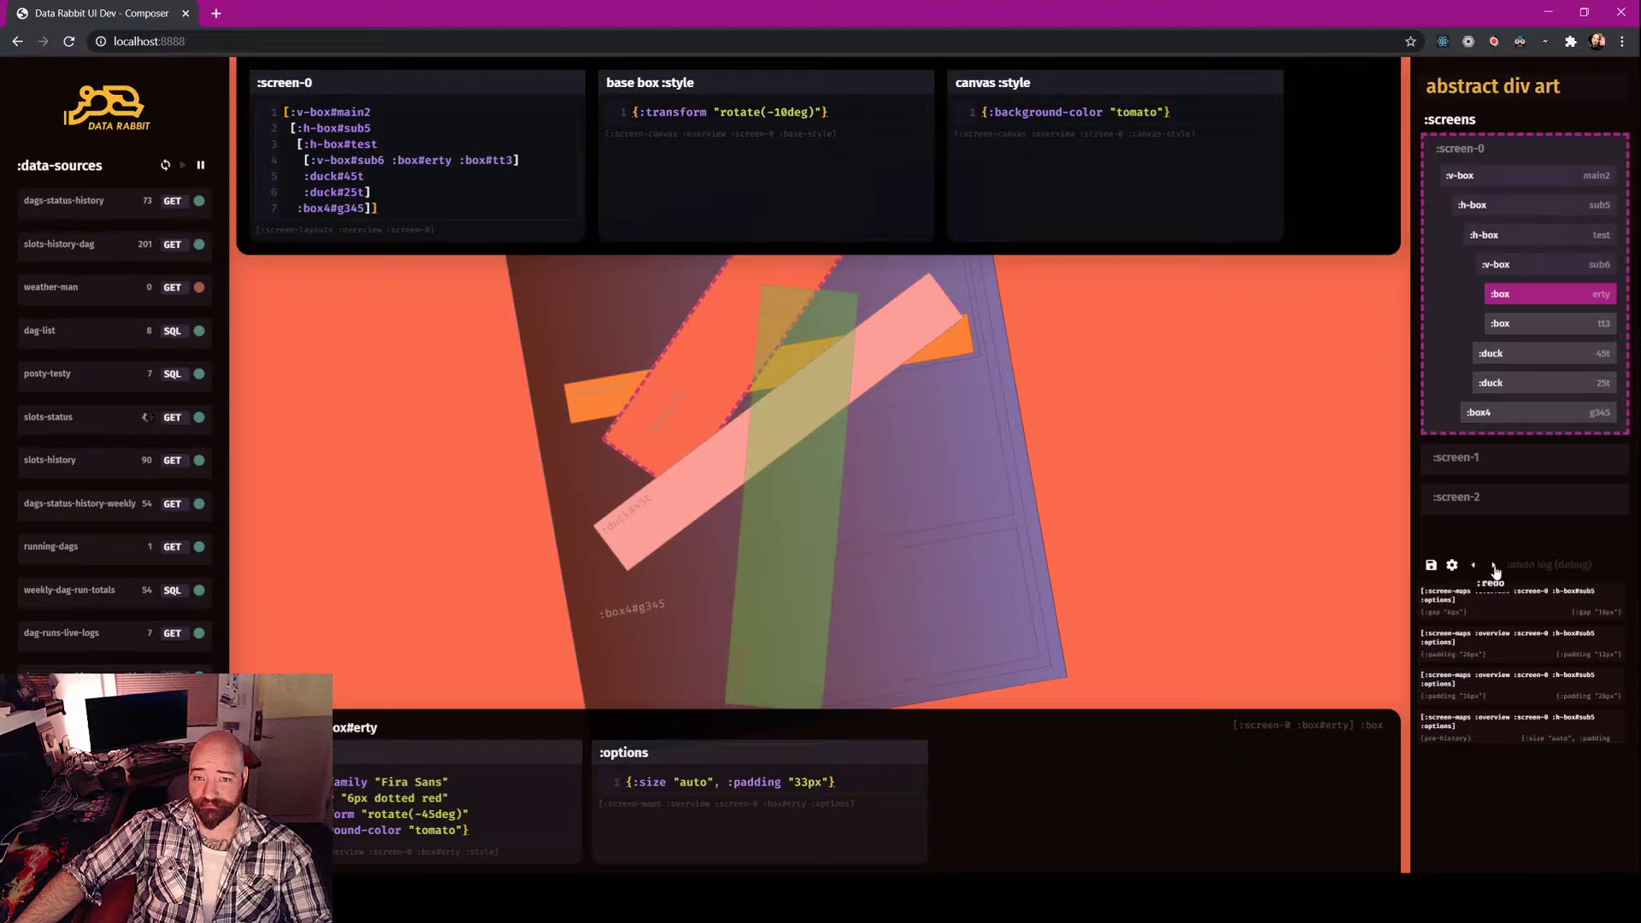
left_click(1495, 567)
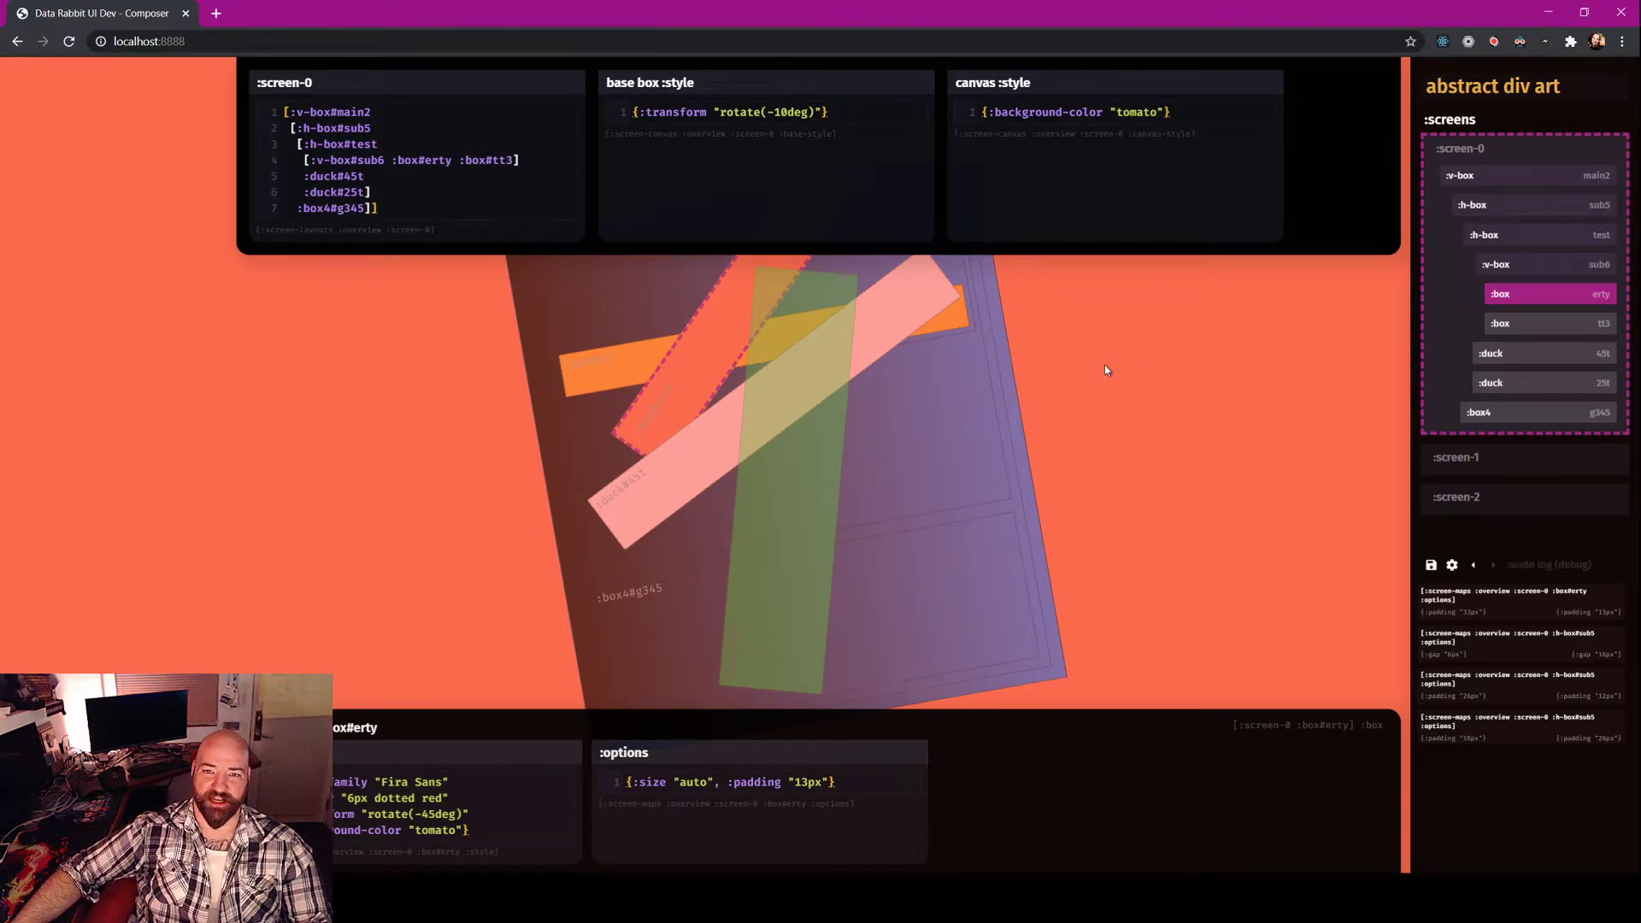
Enable hover-select and inspect the boxes of :screen-0, ending on the sub5 h-box.
key("Escape")
key("shift")
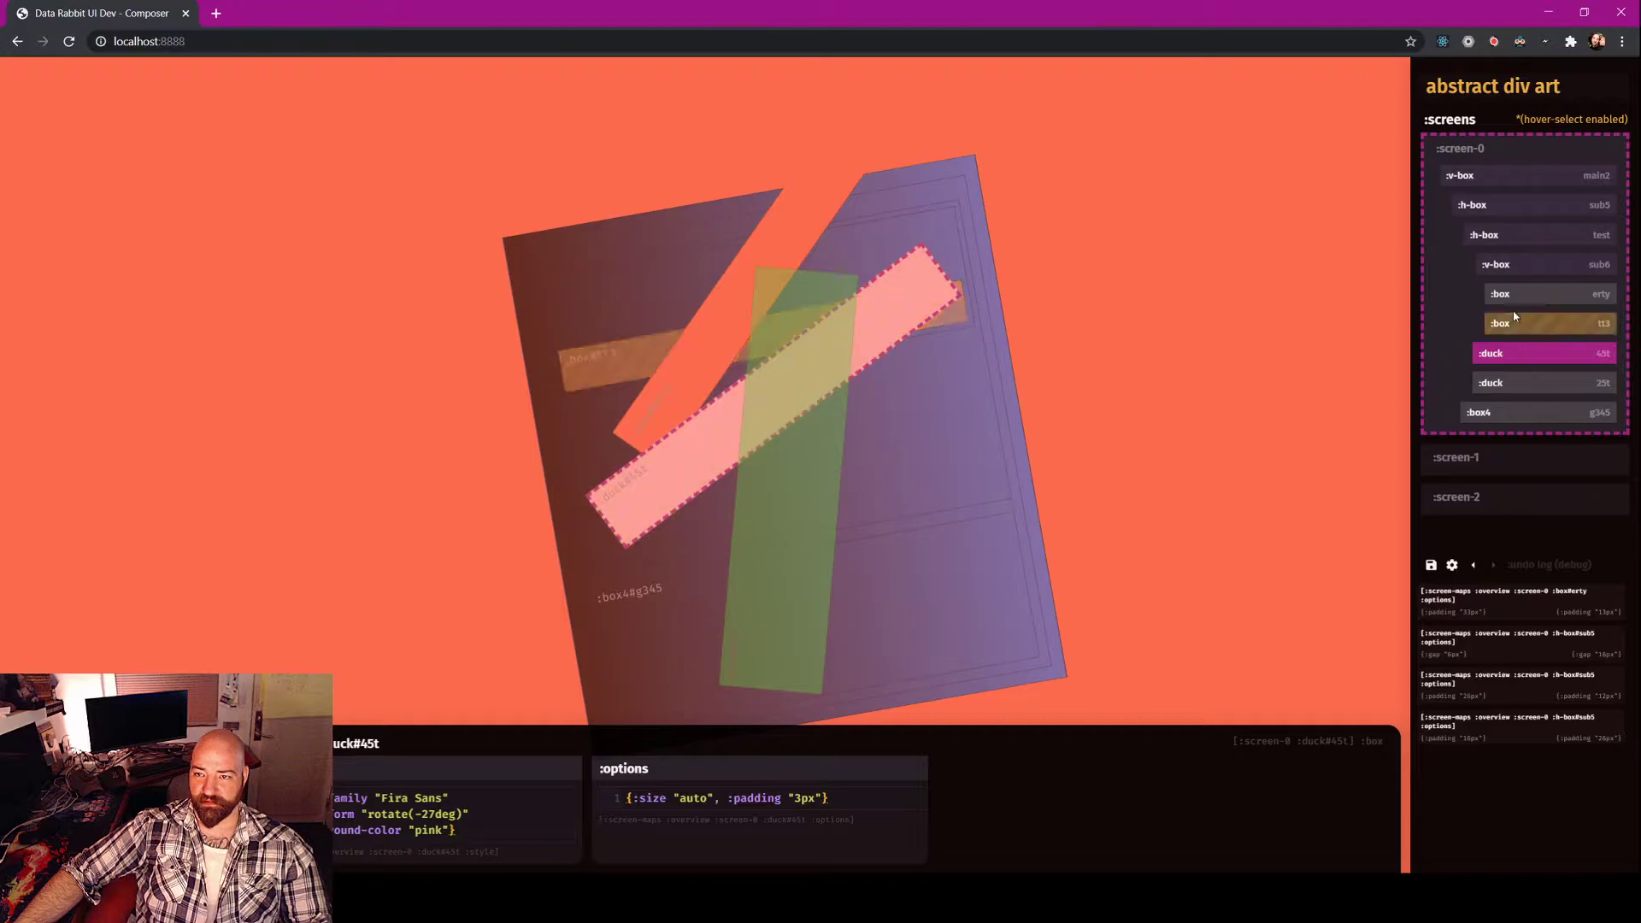
left_click(1506, 210)
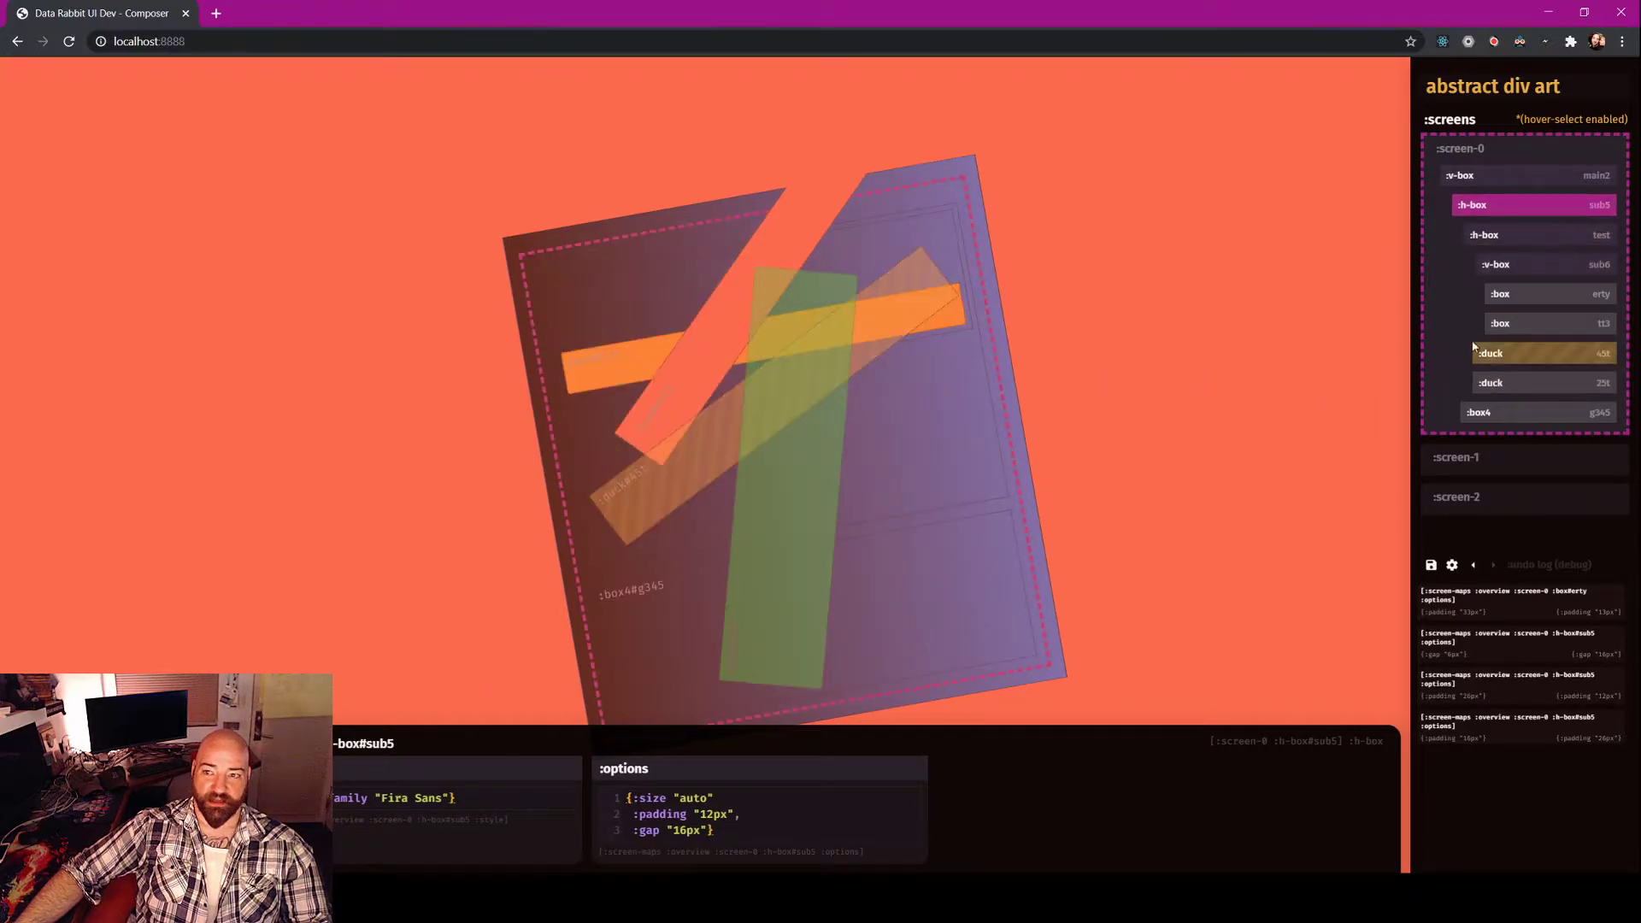
In the :screen-0 layout code, change the sub5 and test containers from h-box to v-box.
left_click(1173, 293)
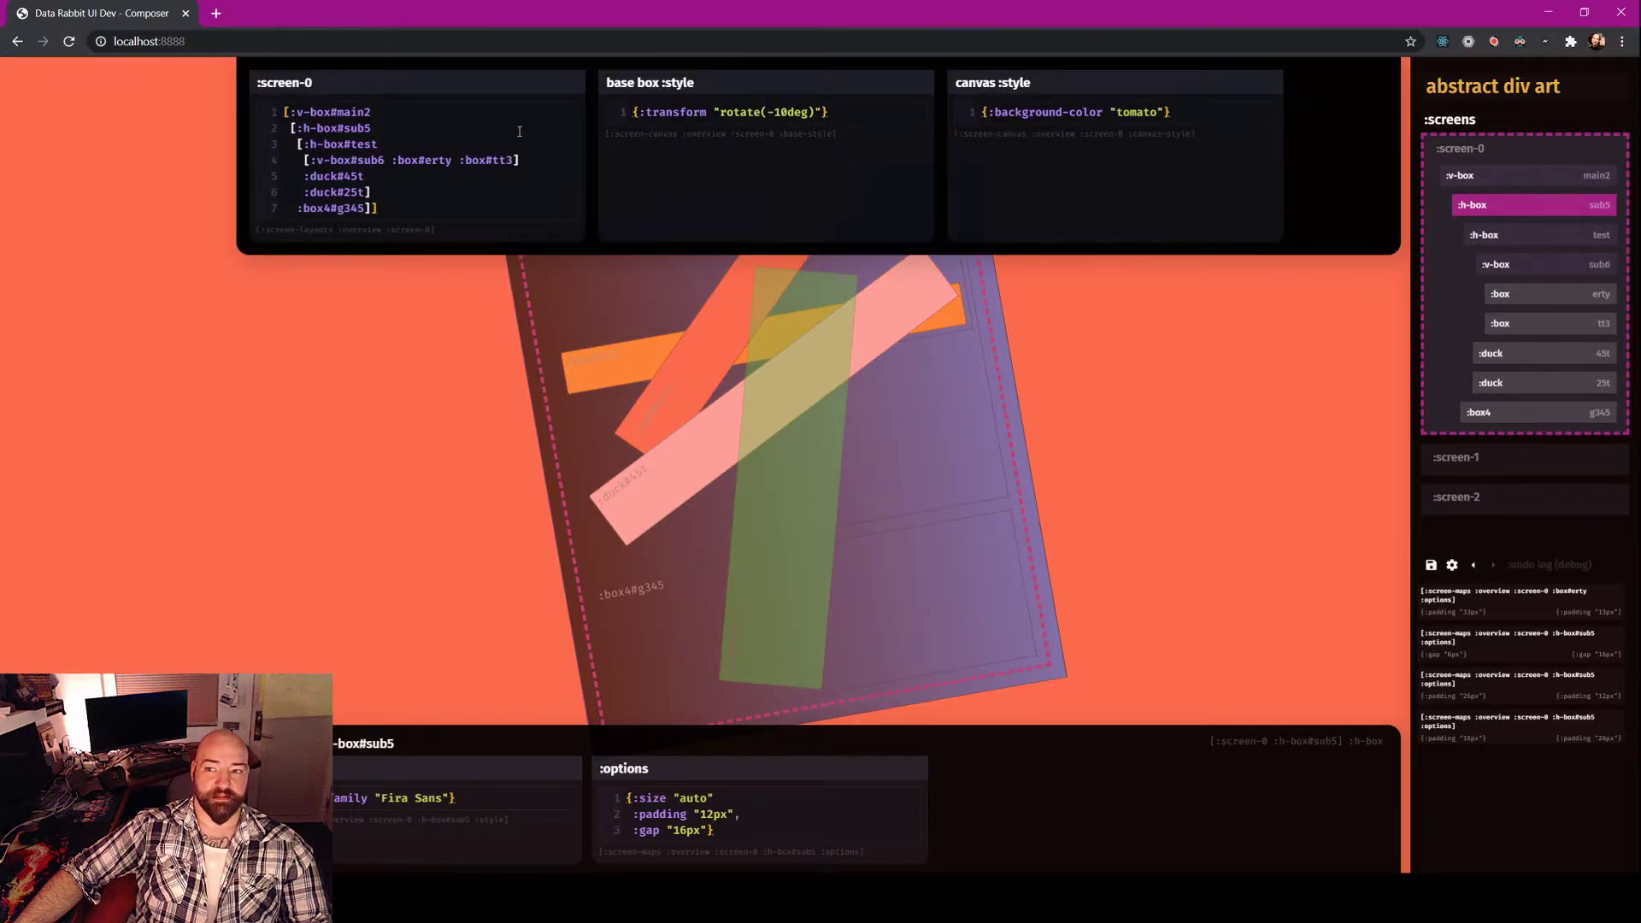
left_click(309, 128)
type("v")
left_click(342, 358)
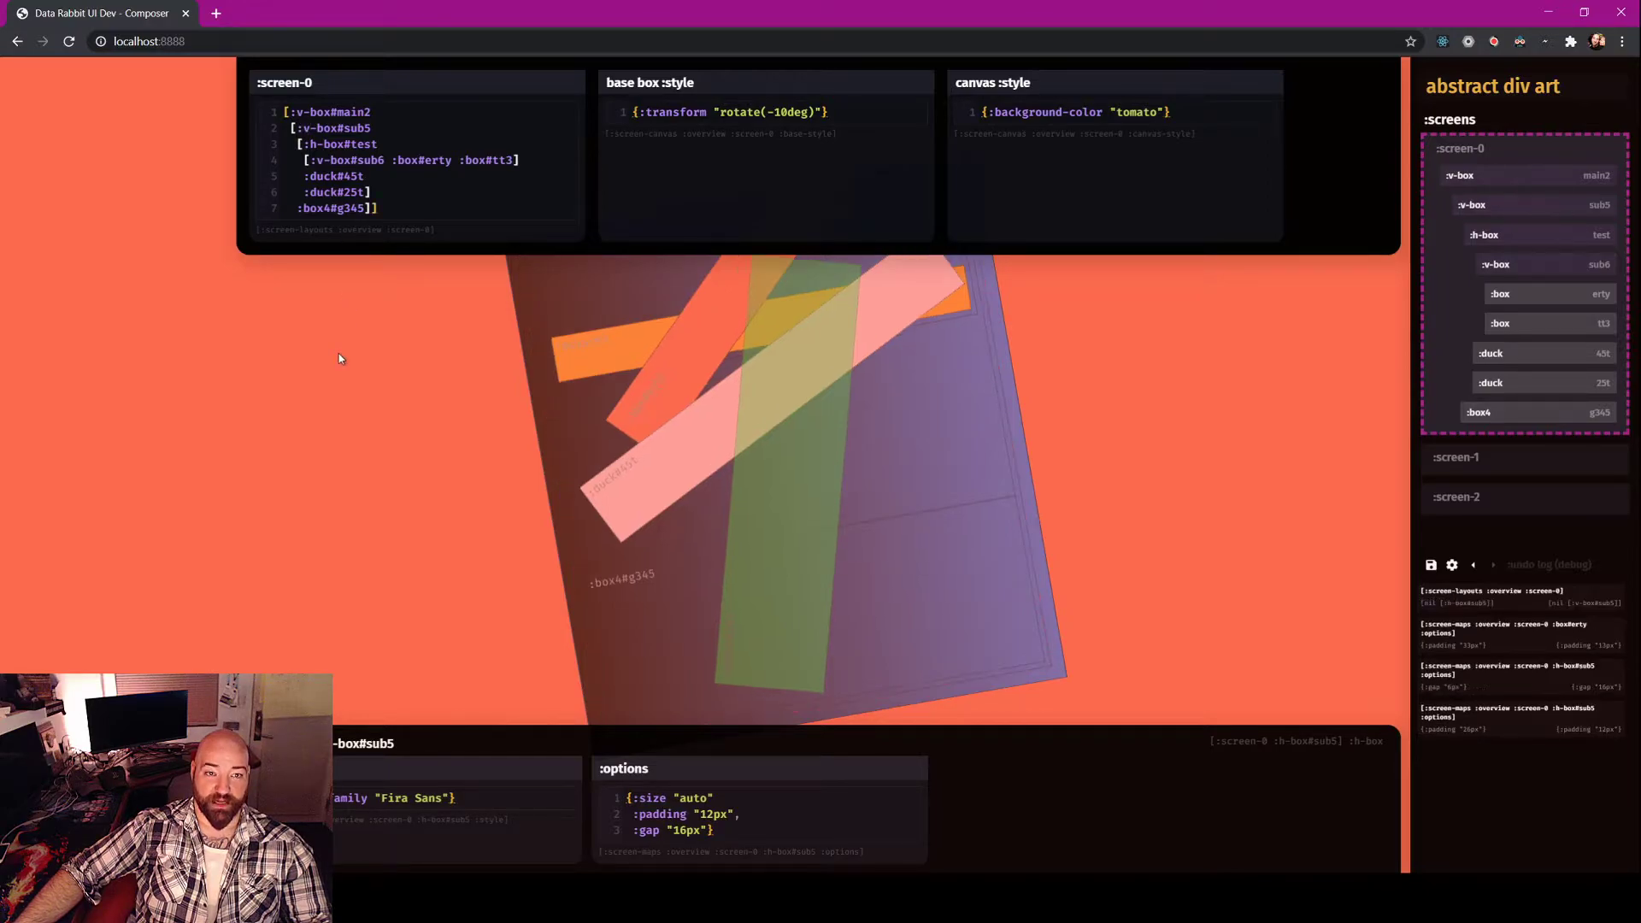
double_click(312, 144)
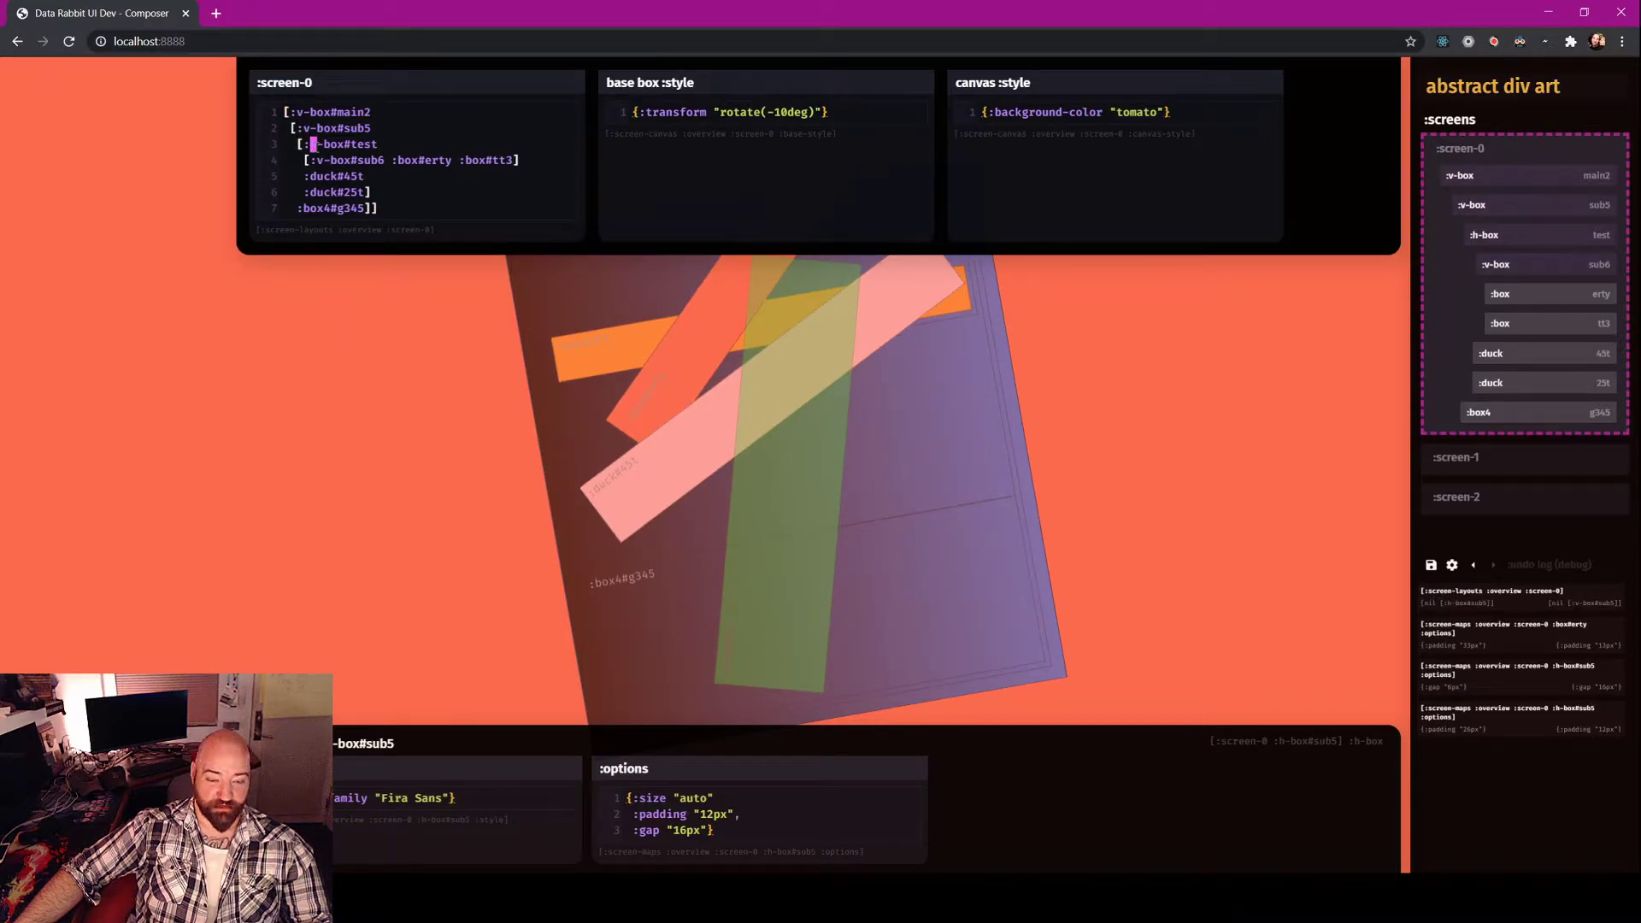
type("v")
left_click(340, 346)
Try the main2 container as an h-box in the :screen-0 layout, and restore it to v-box.
double_click(300, 112)
type("h")
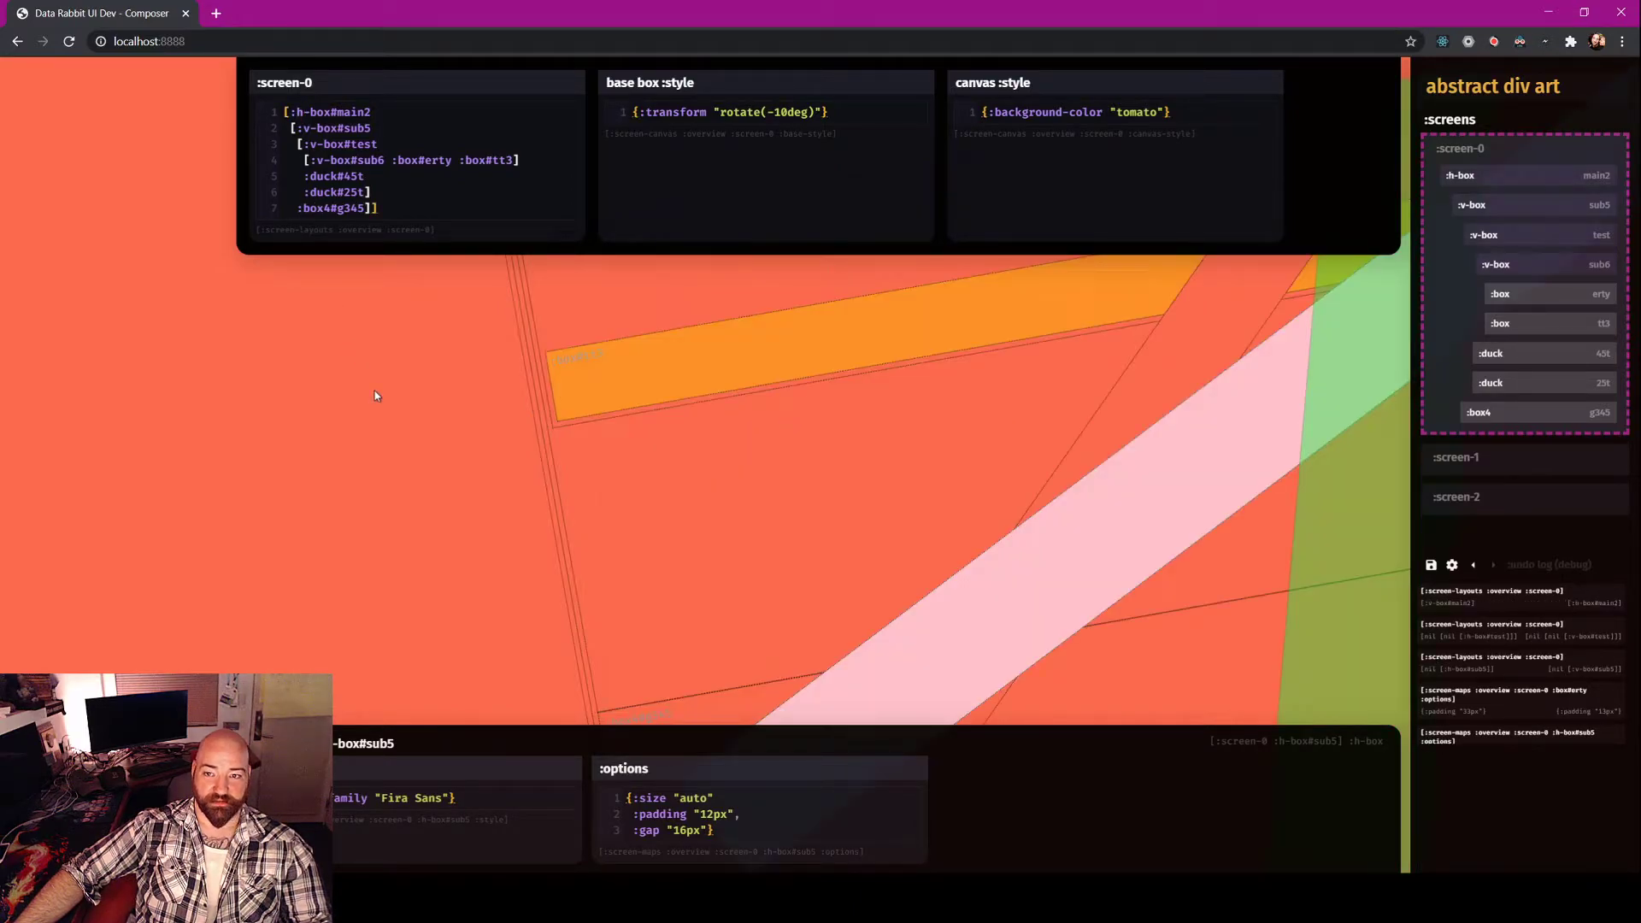
left_click(300, 112)
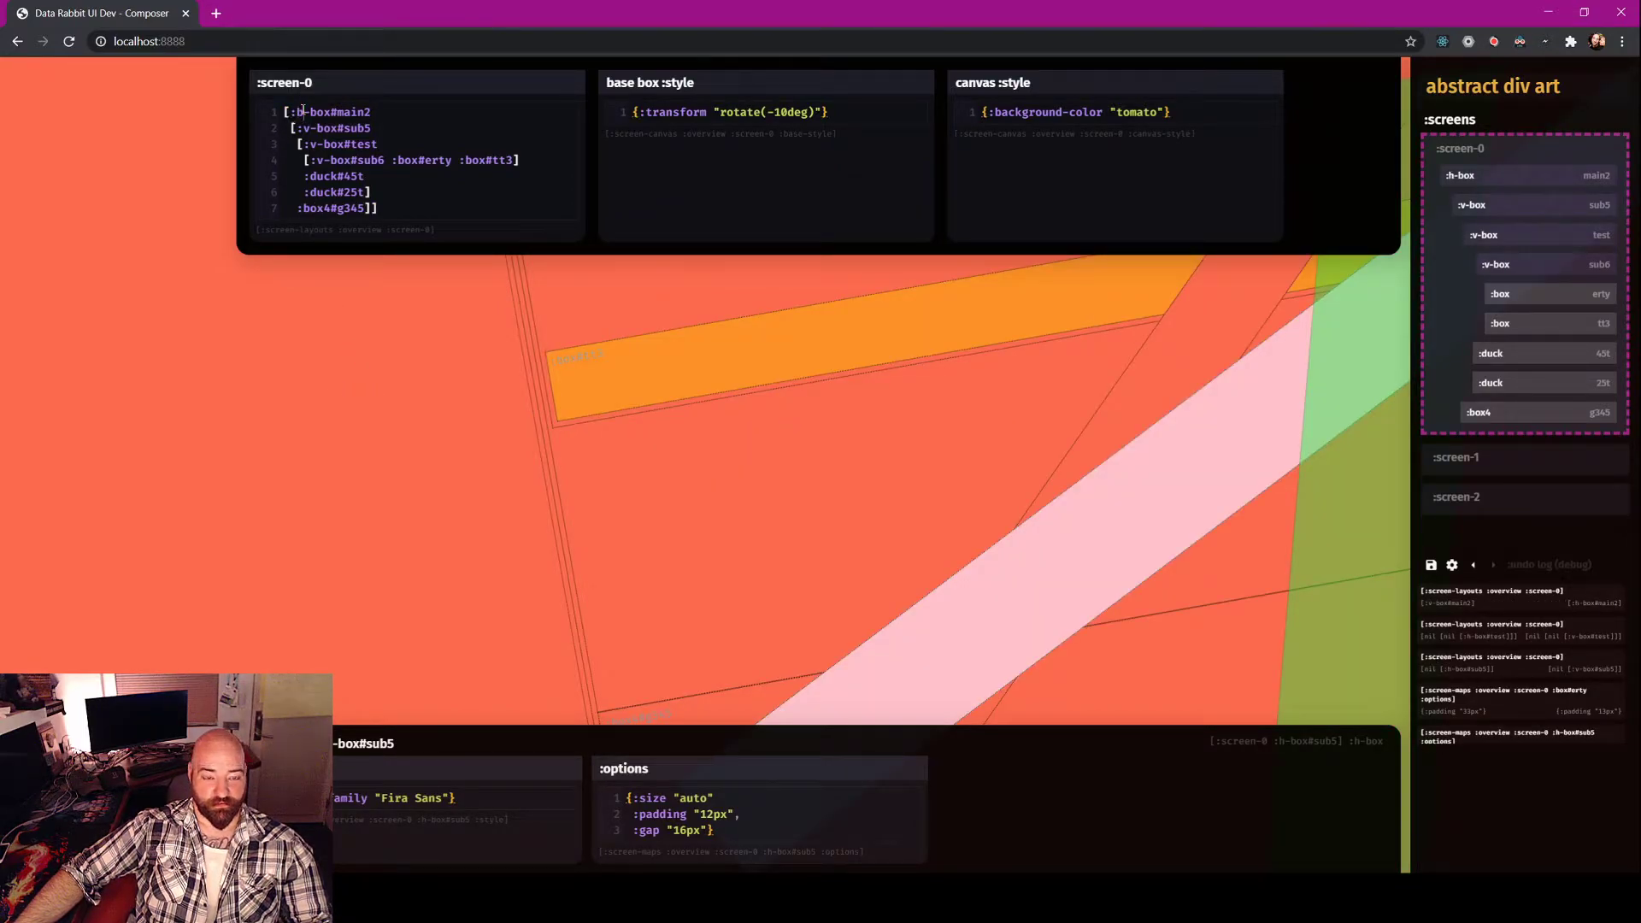
key("Delete")
type("v")
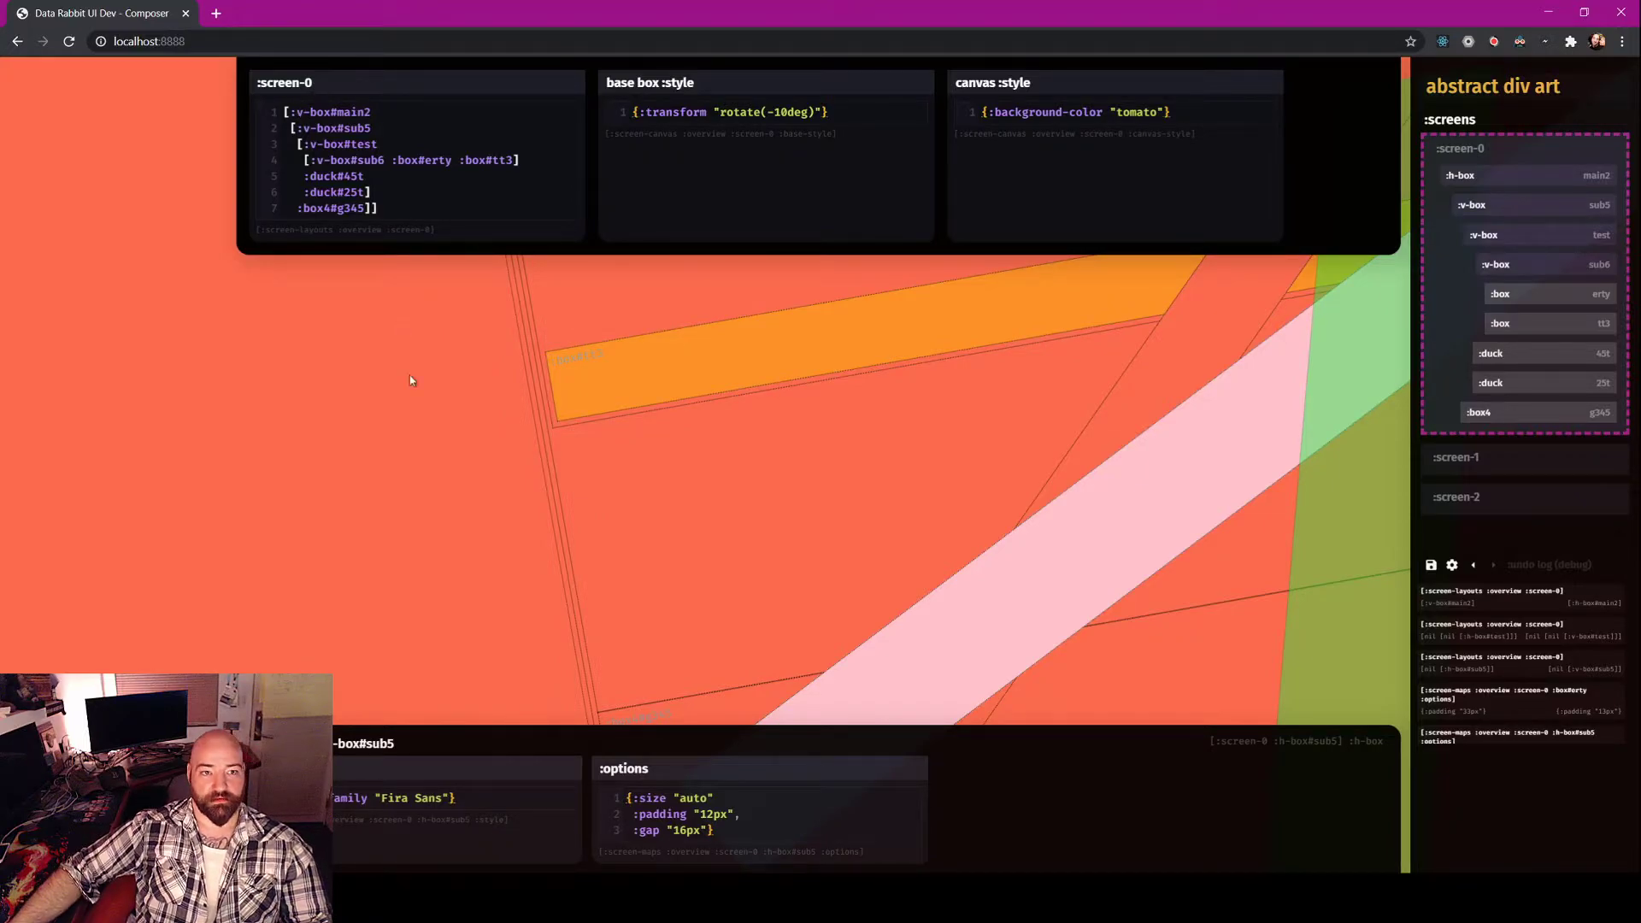
Set the rotation in the base box style to -13deg and collapse the layout and style editors.
left_click(782, 112)
key("Delete")
type("3")
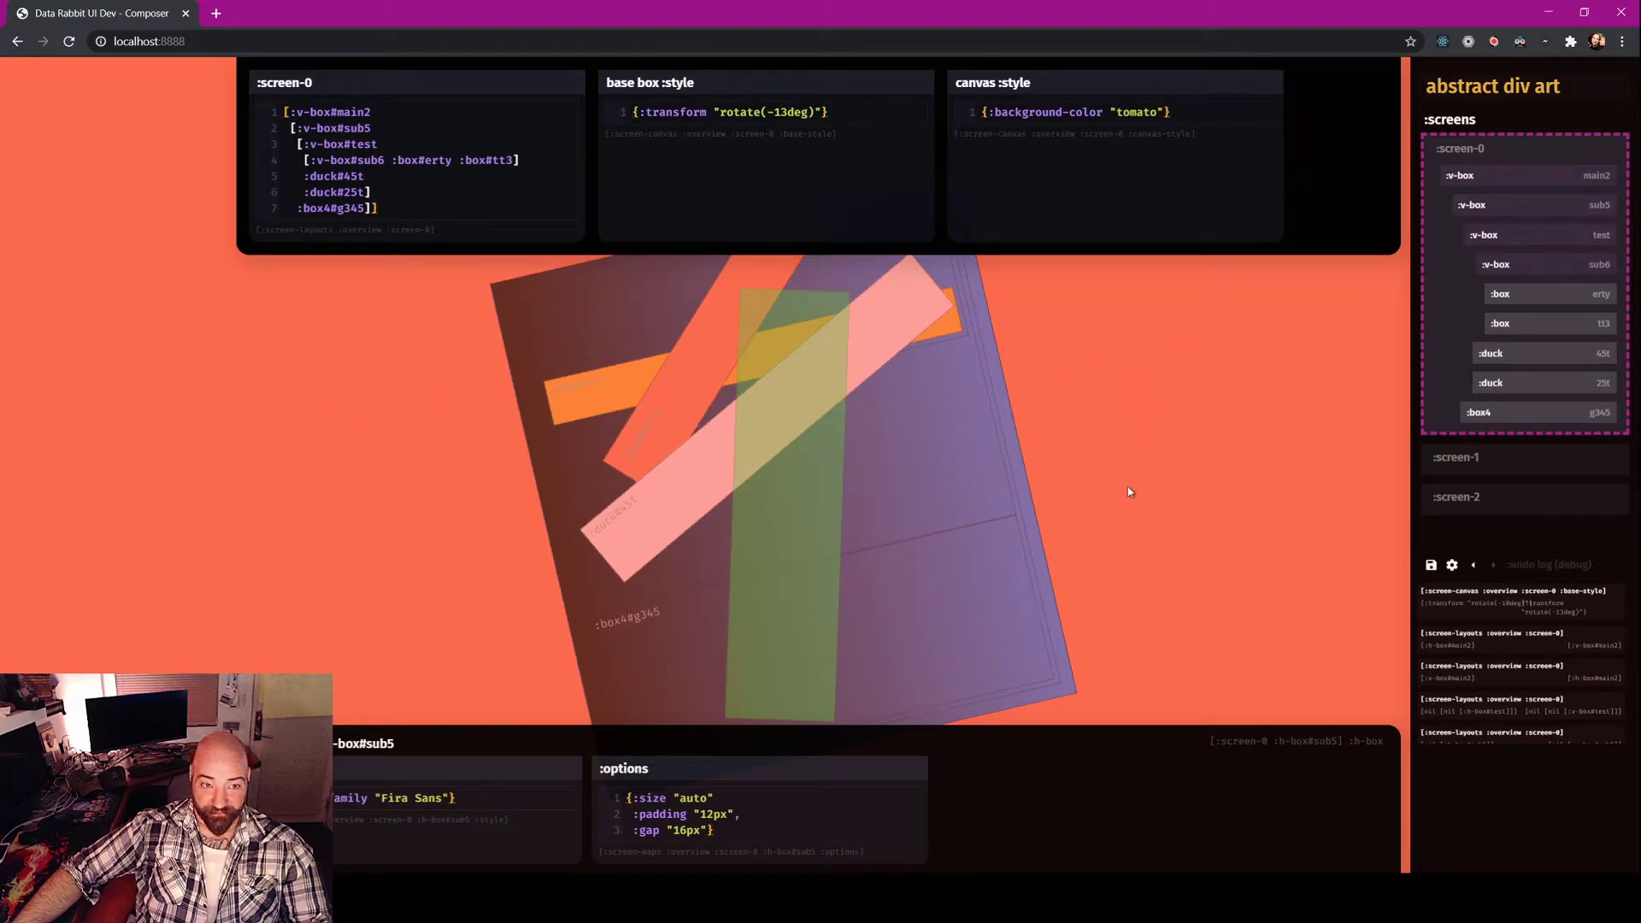
left_click(288, 430)
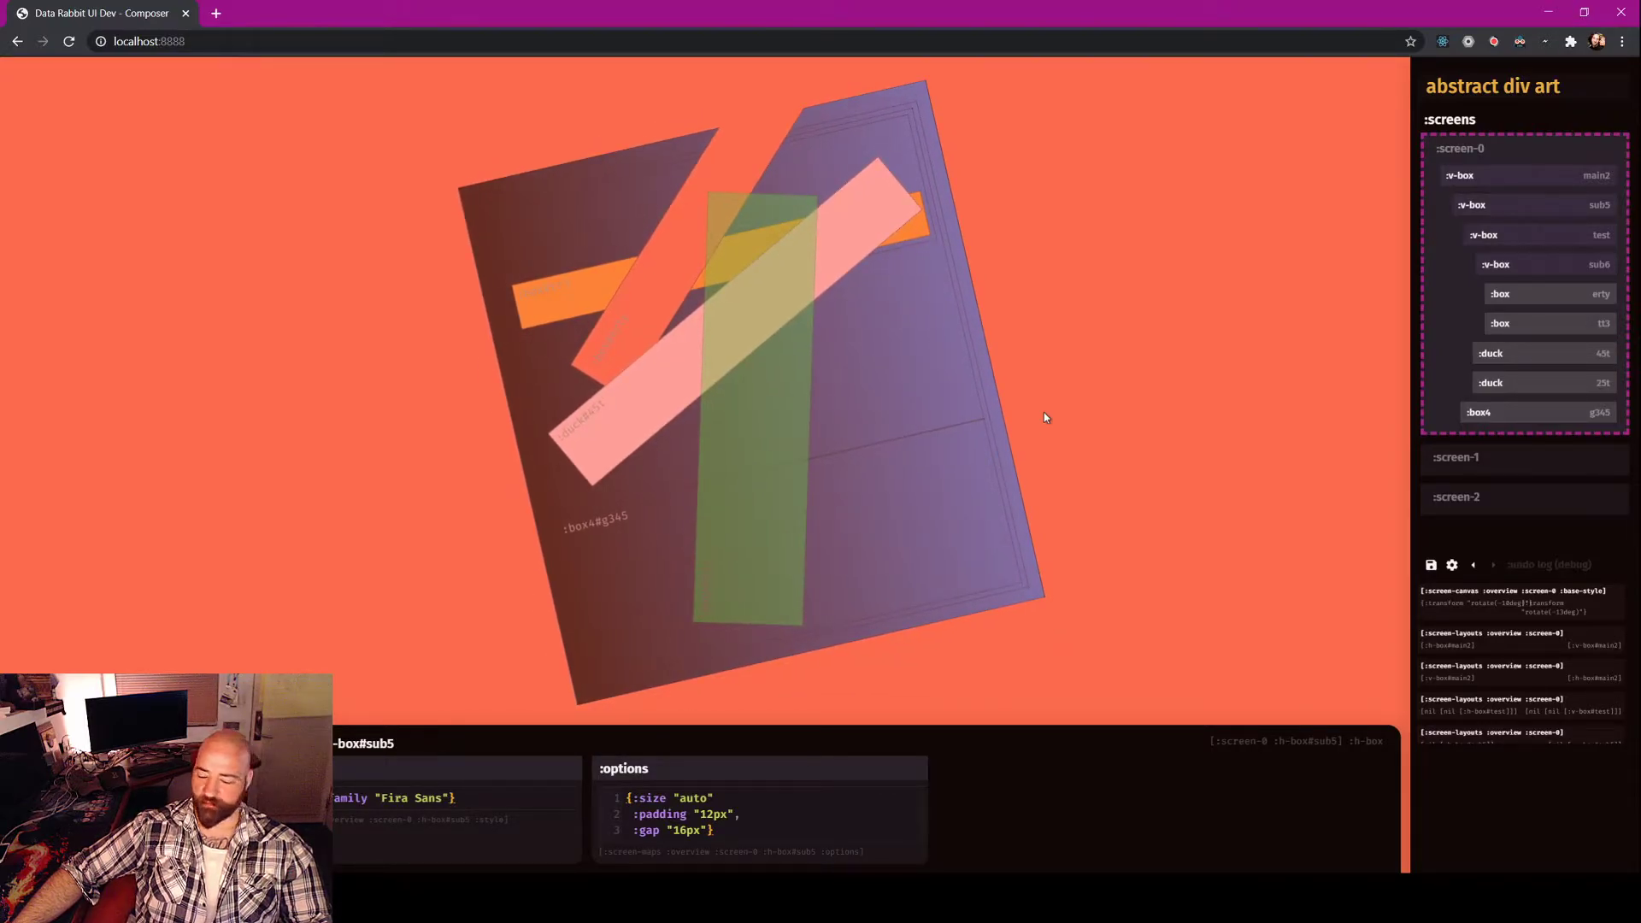
Toggle the editing panels to preview the rotated artwork with and without them.
key("space")
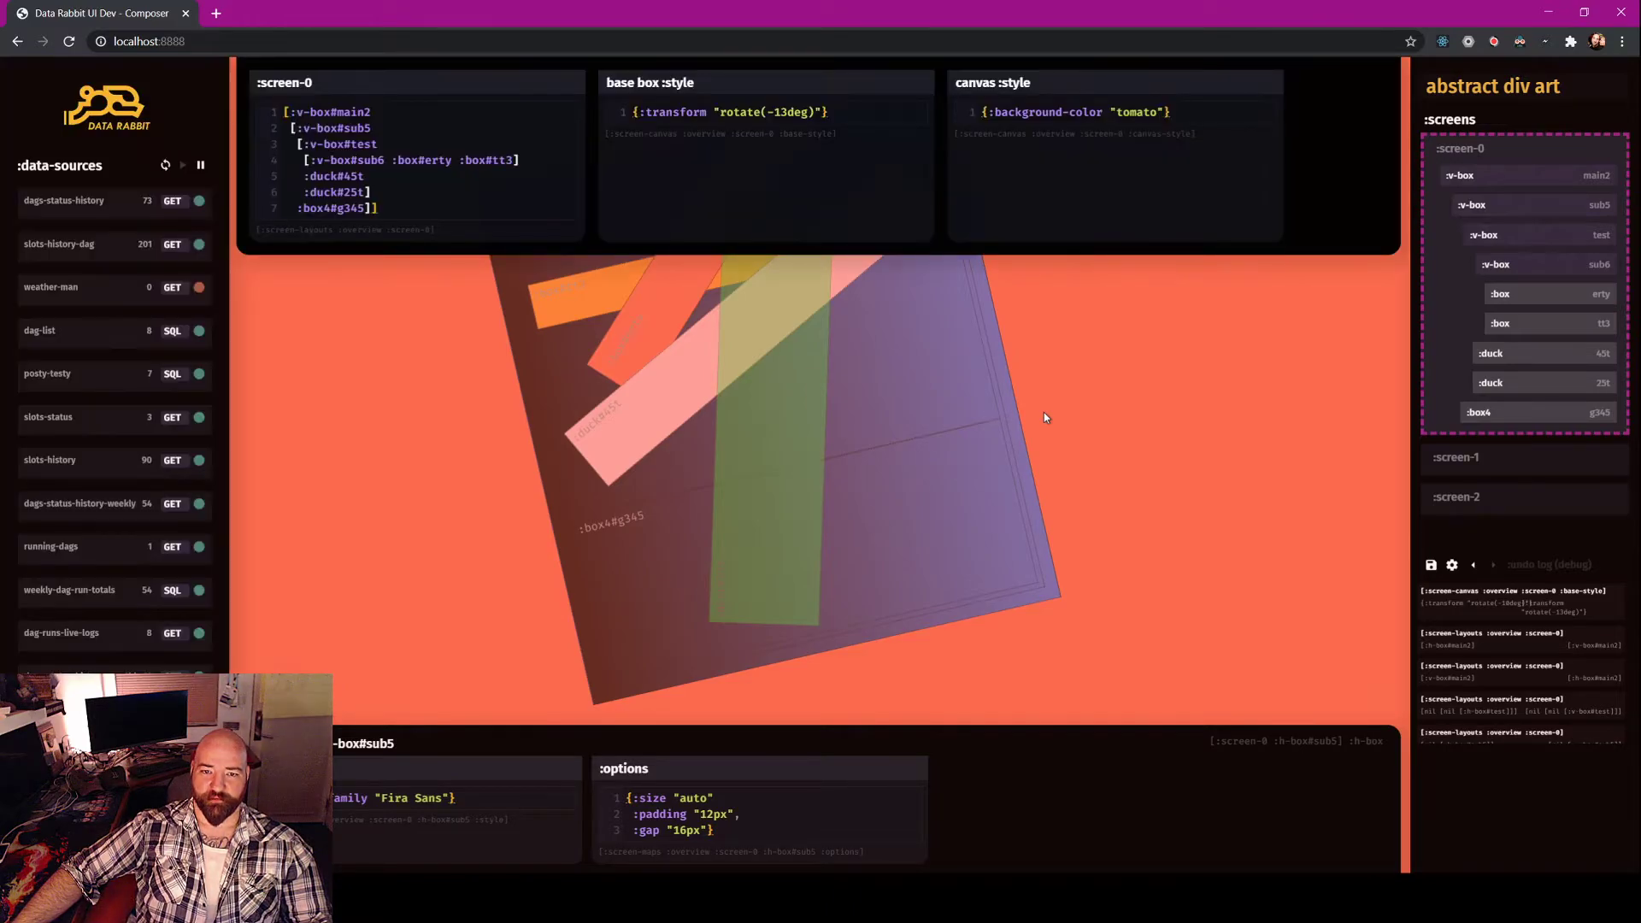
key("space")
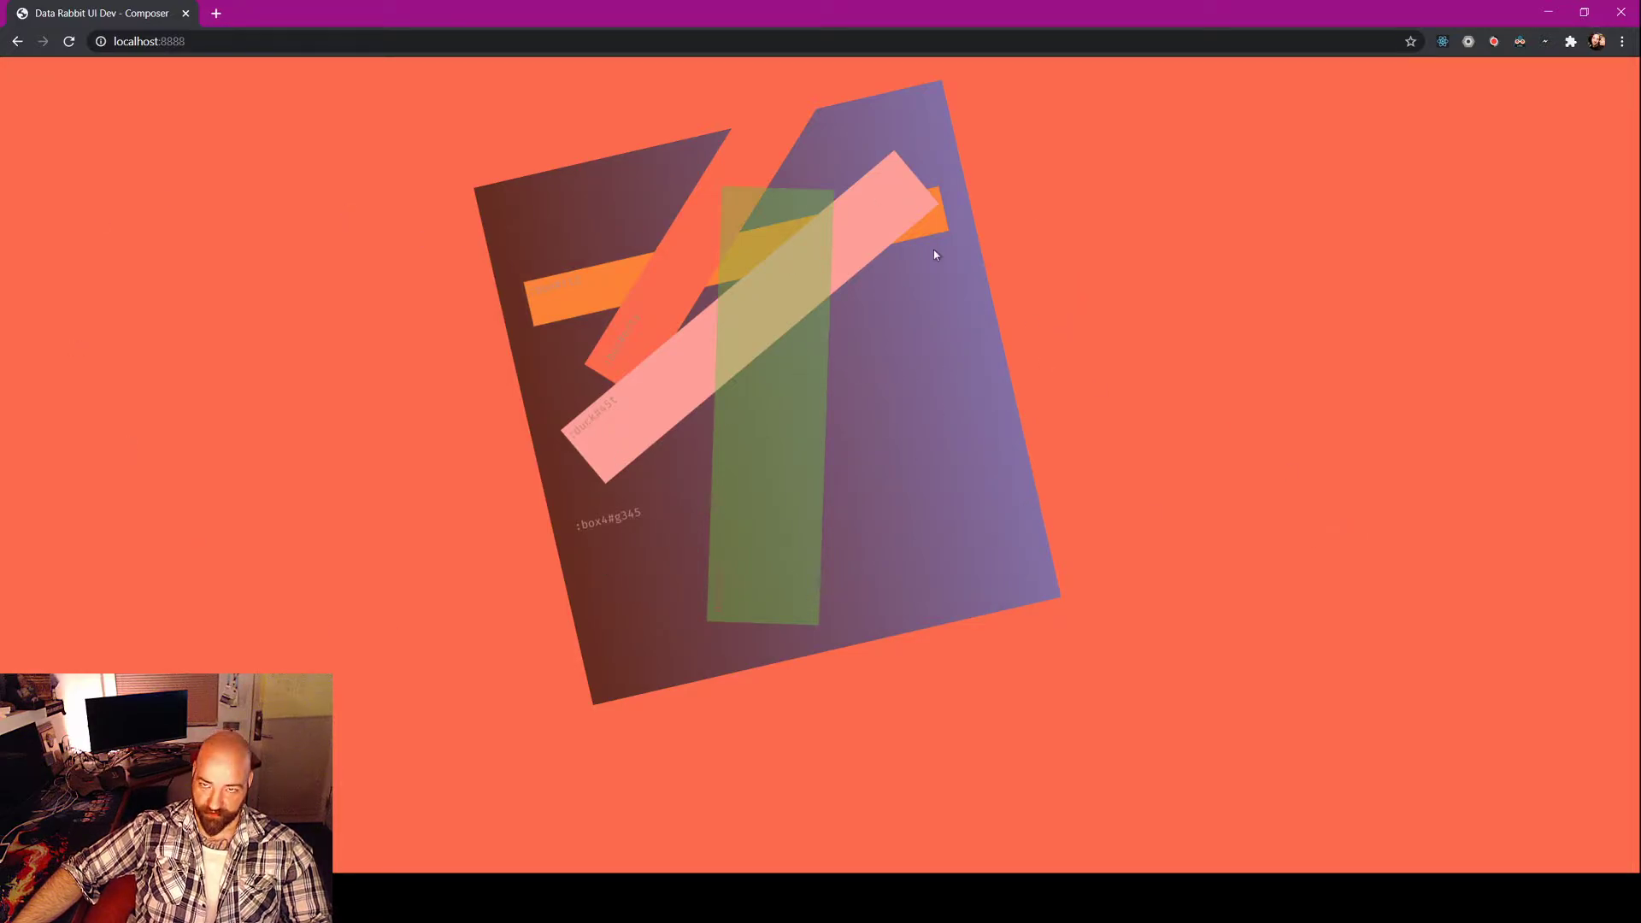
key("space")
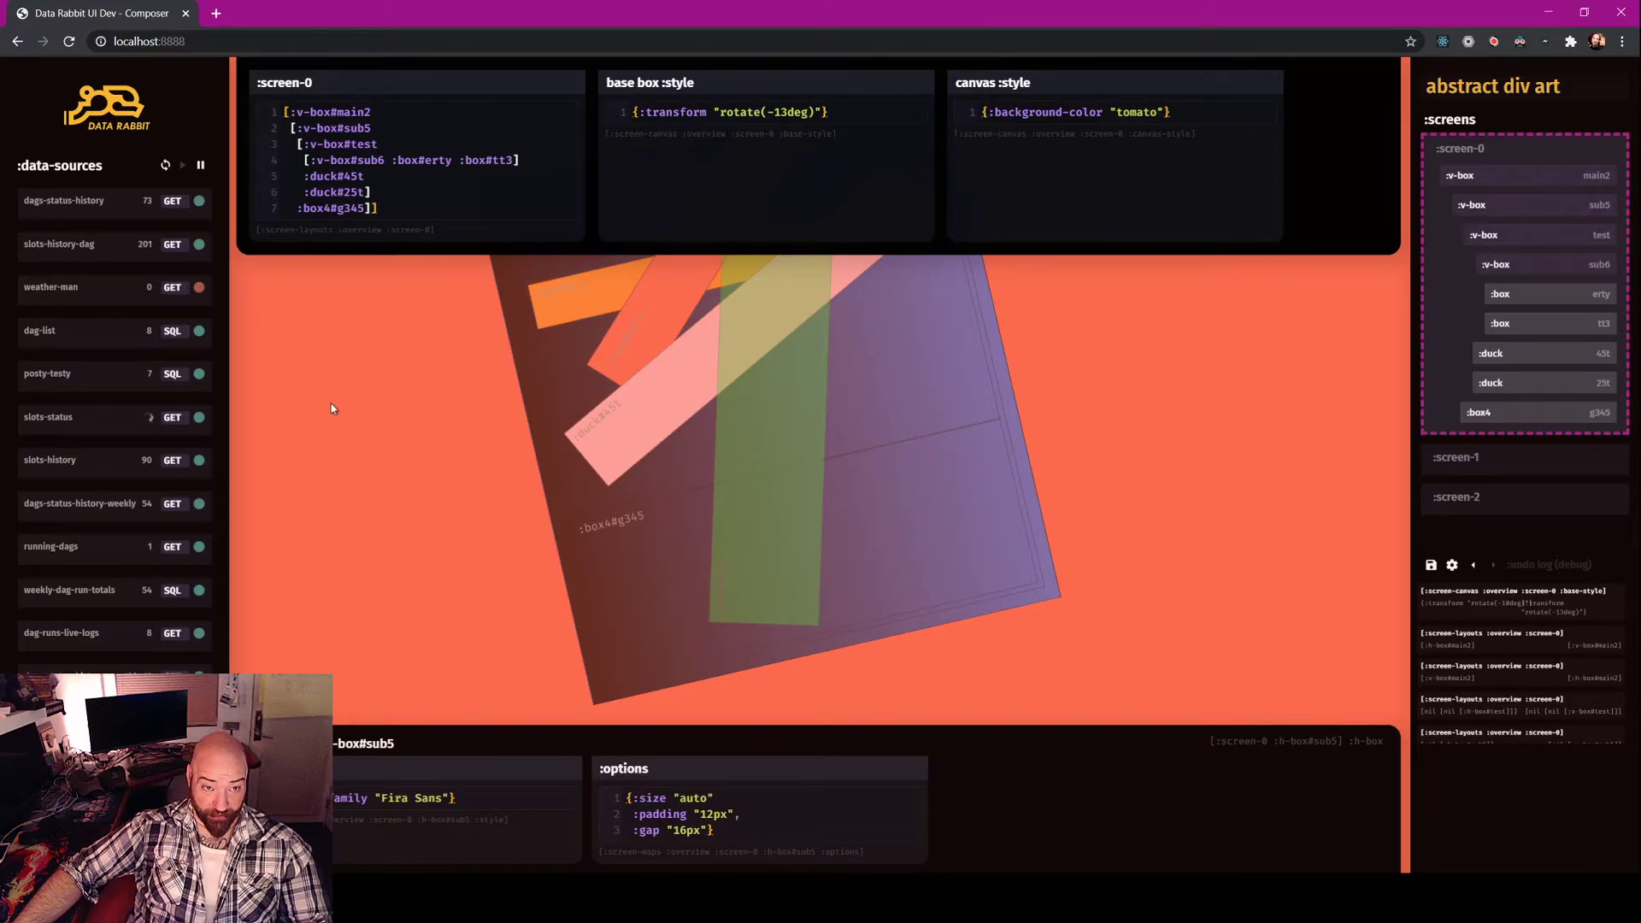
key("space")
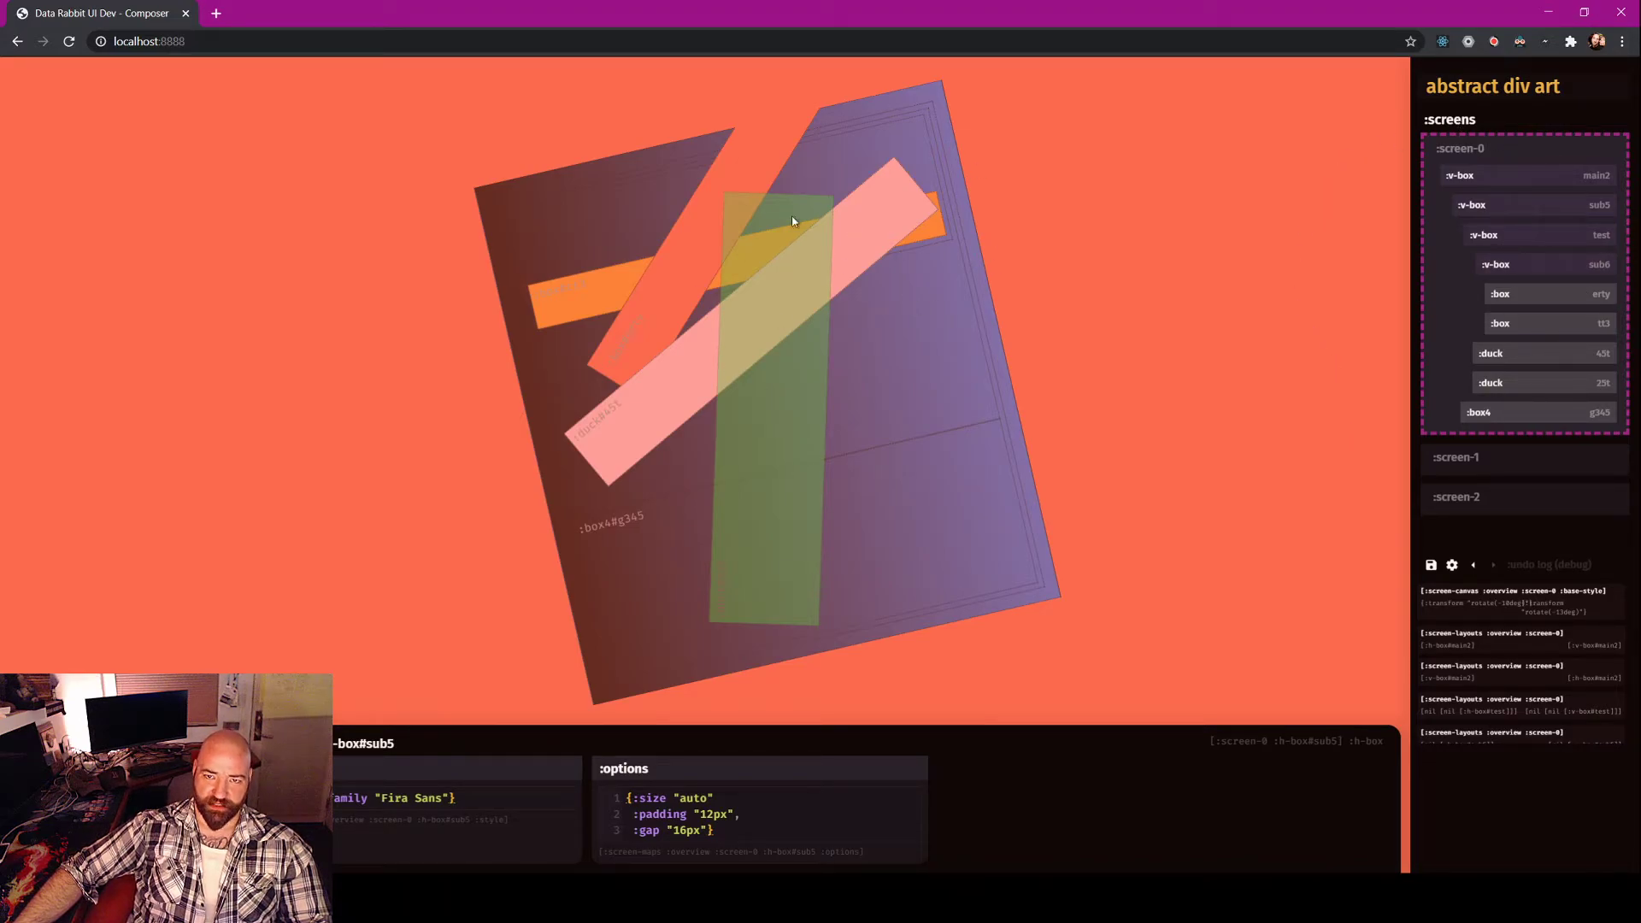
Examine the box layouts of :screen-1 and :screen-2, and return to :screen-0.
left_click(1499, 459)
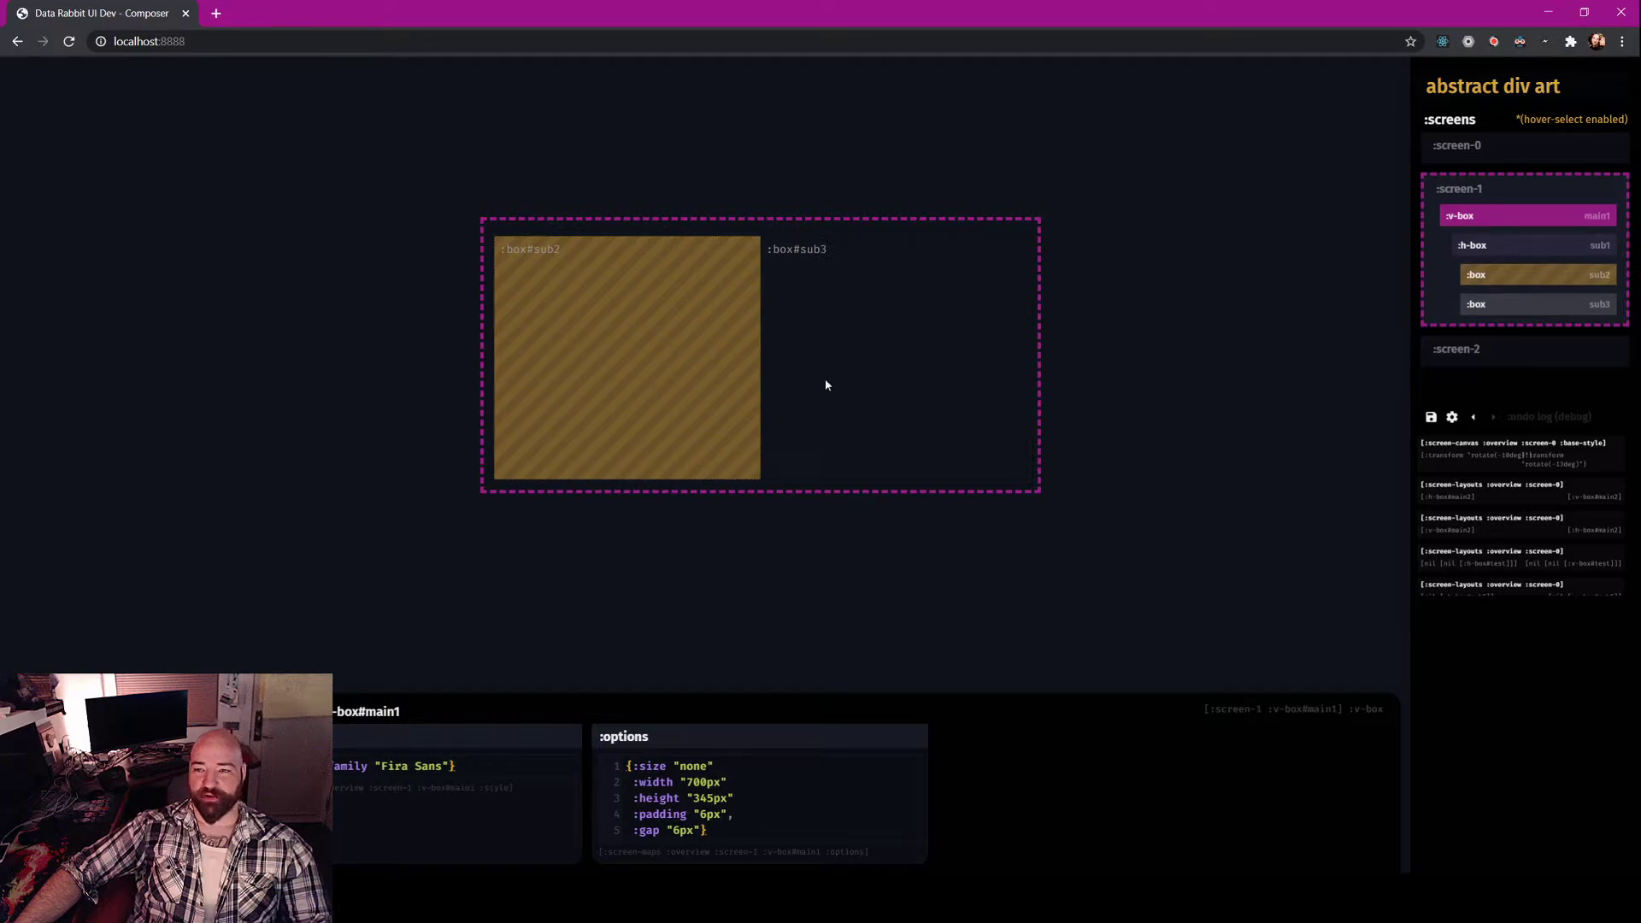
left_click(1529, 350)
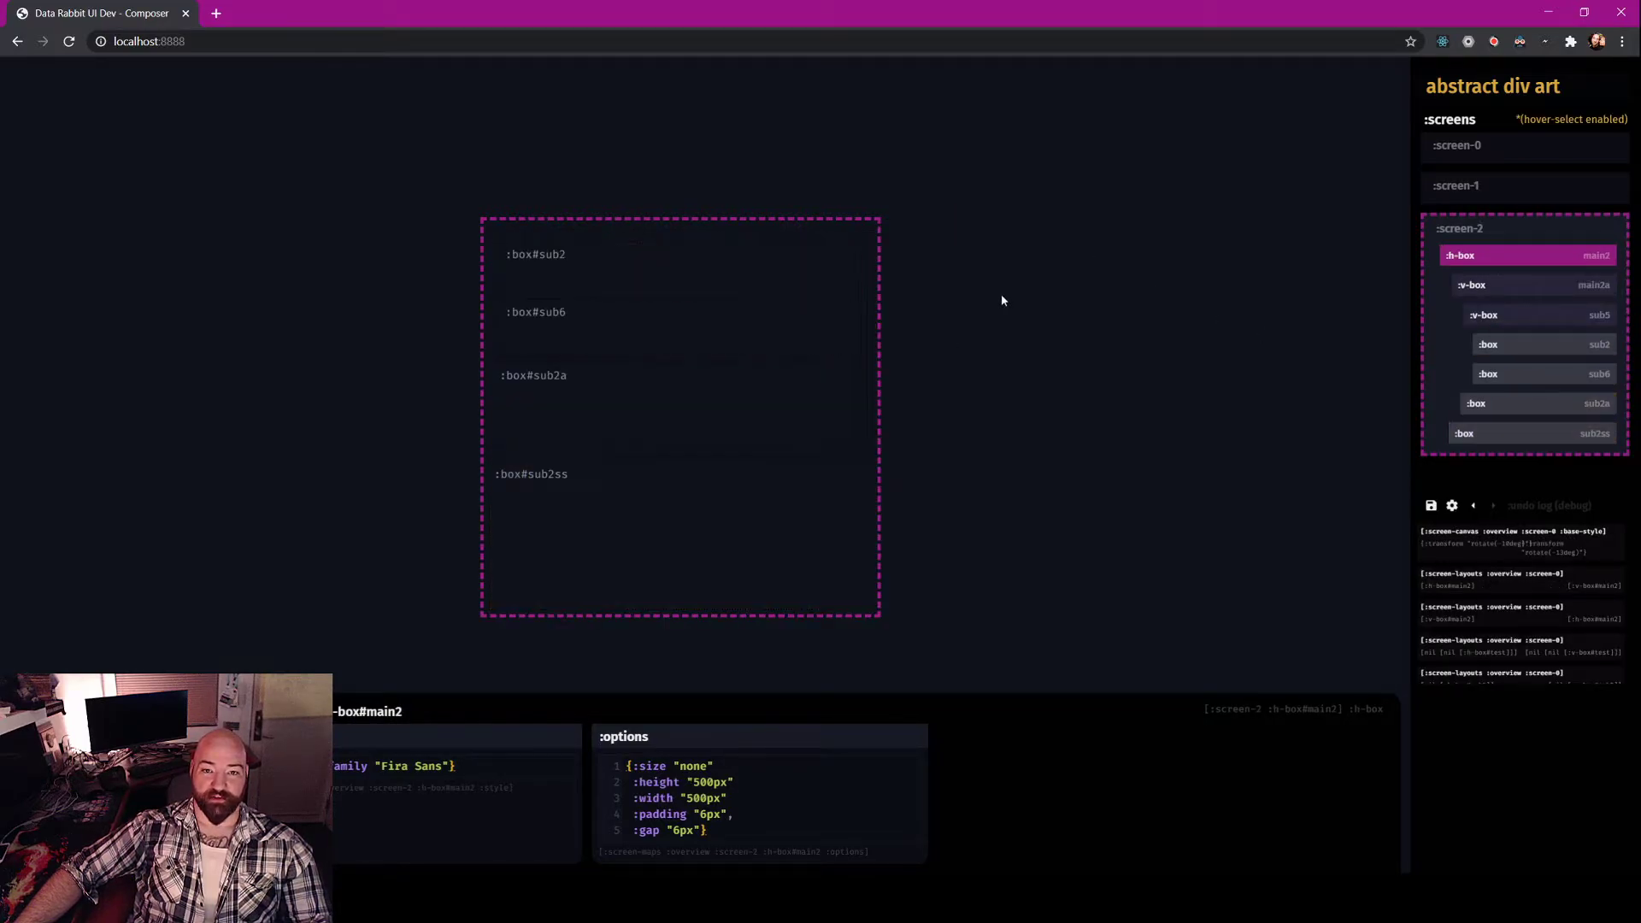
left_click(1504, 190)
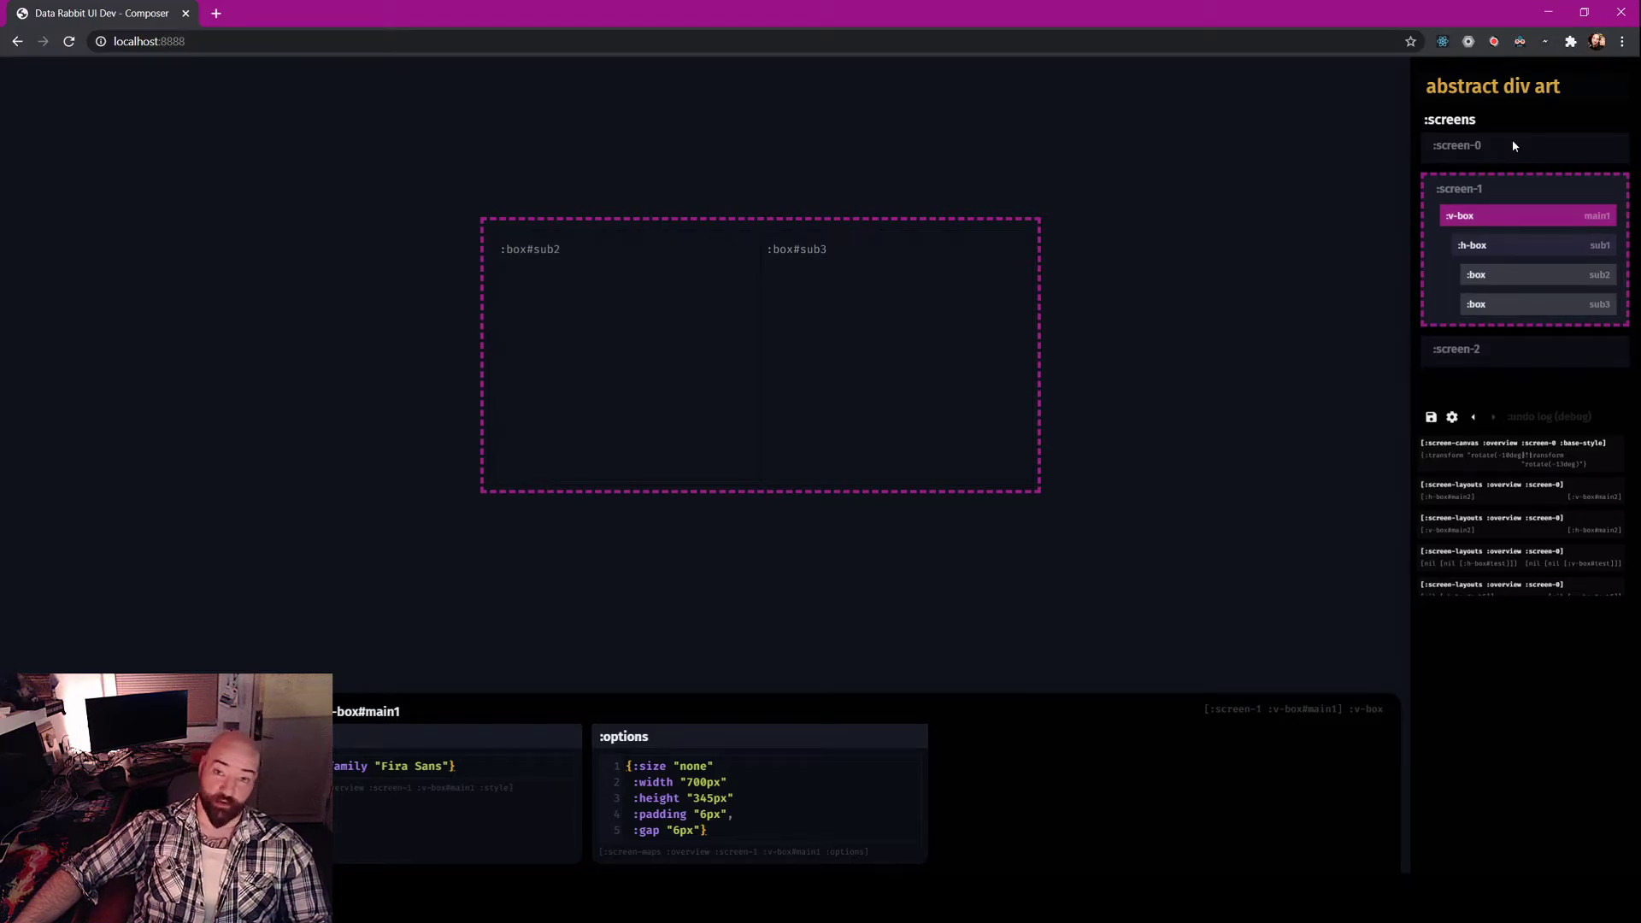
left_click(1513, 145)
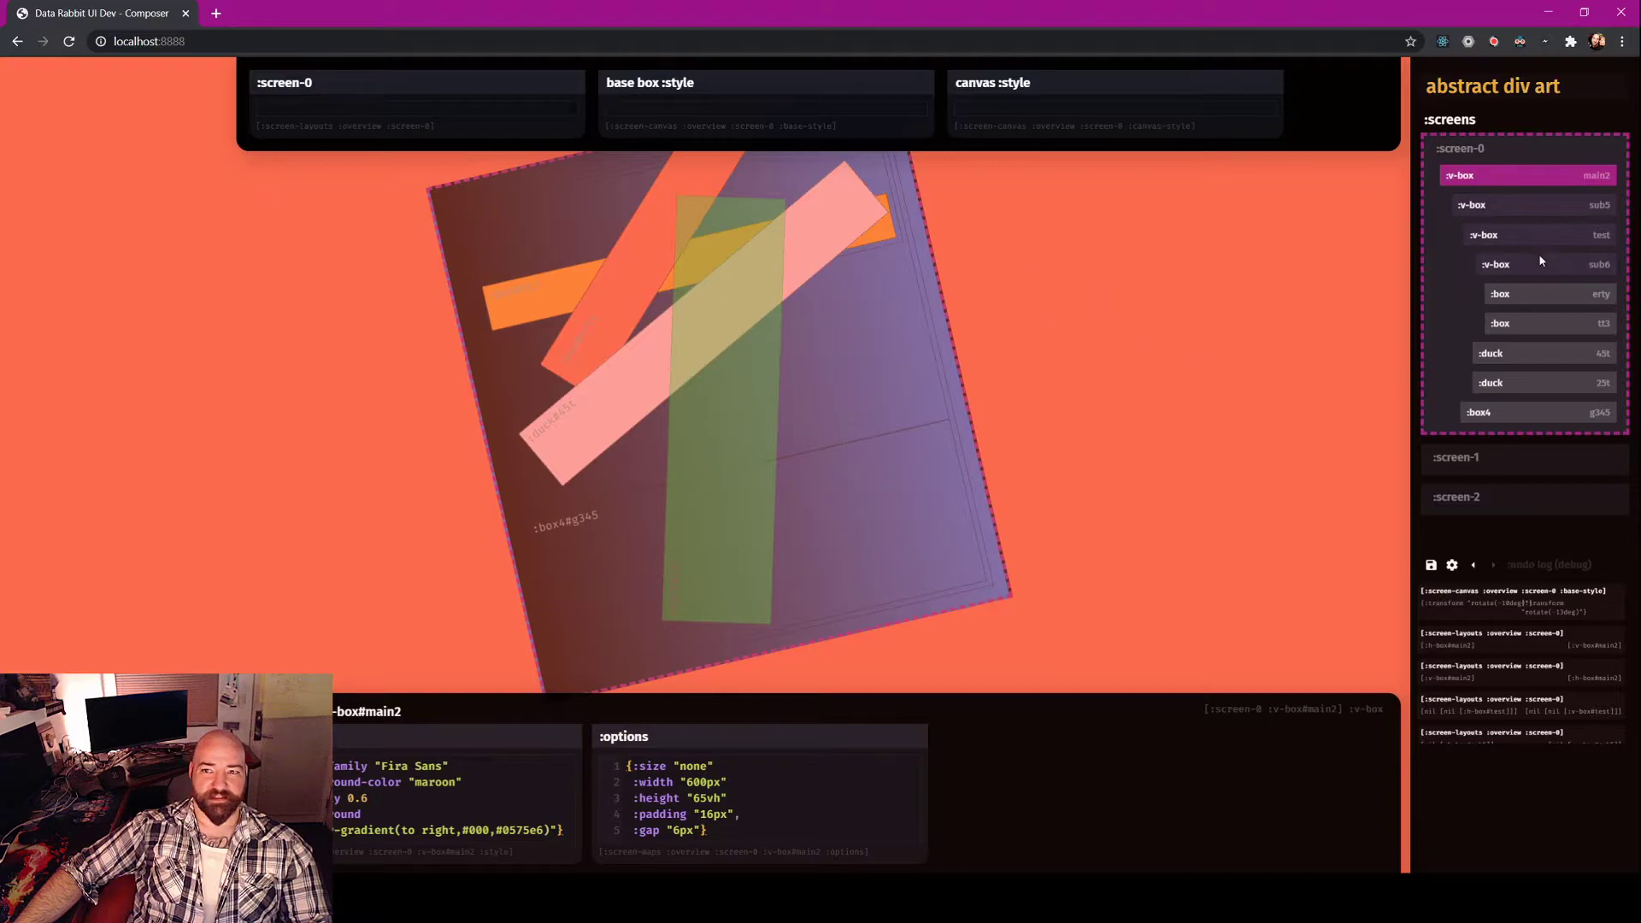
left_click(1511, 467)
left_click(1505, 144)
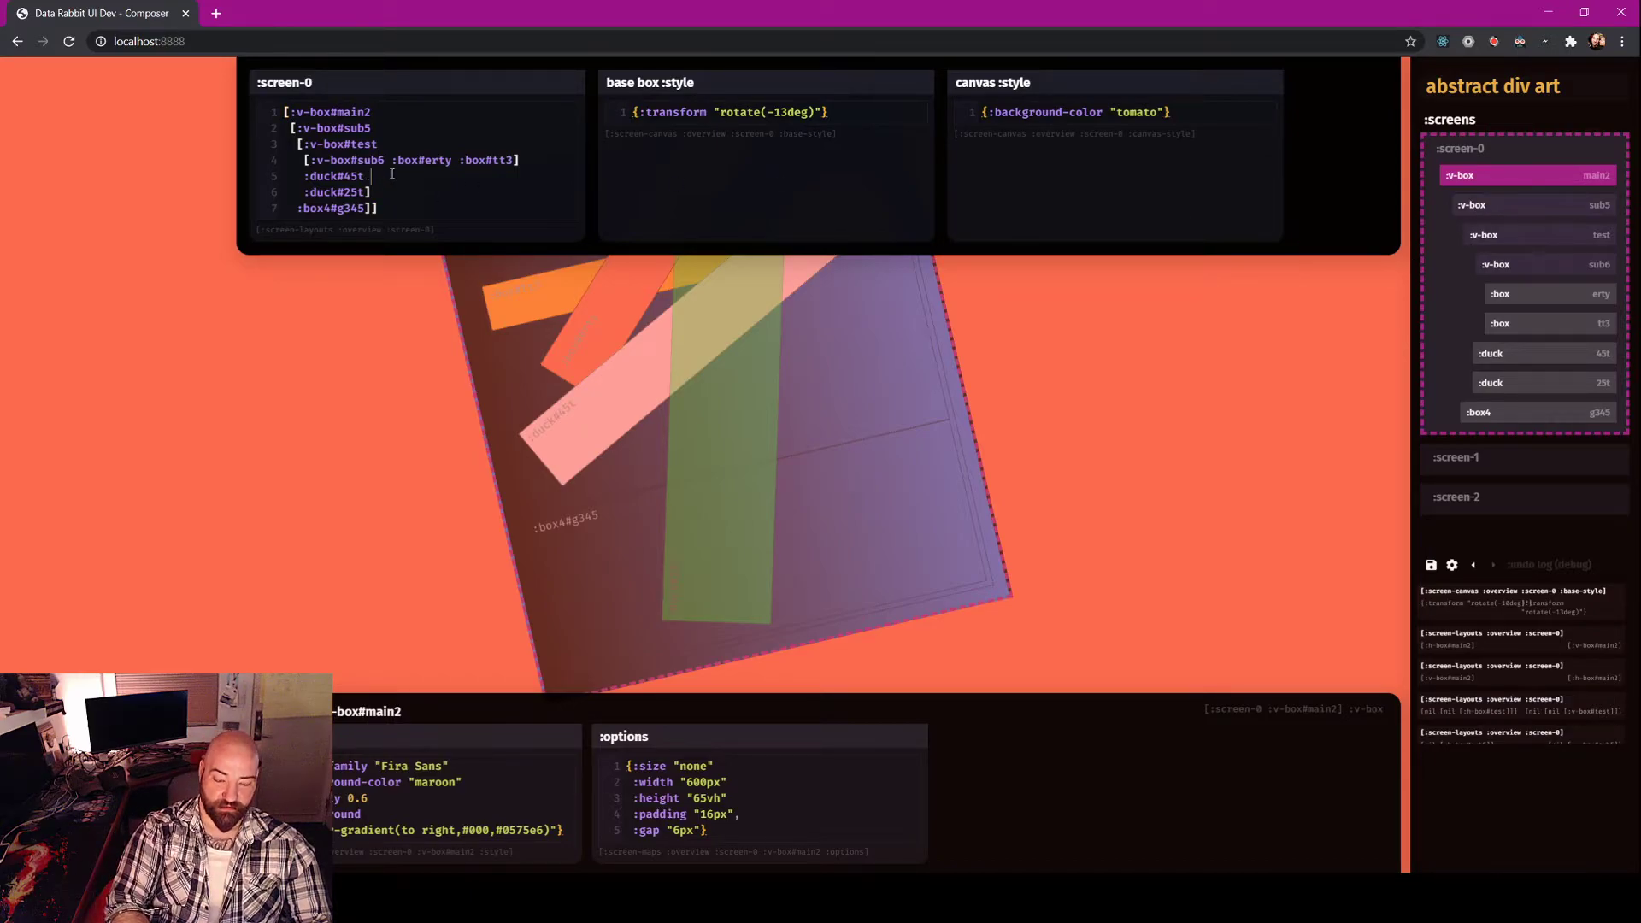
Nest :screen-2 in the :screen-0 layout on its own line between :duck#45t and :duck#25t, and apply the change.
key("Return")
type(":screej")
key("BackSpace")
type("n-2")
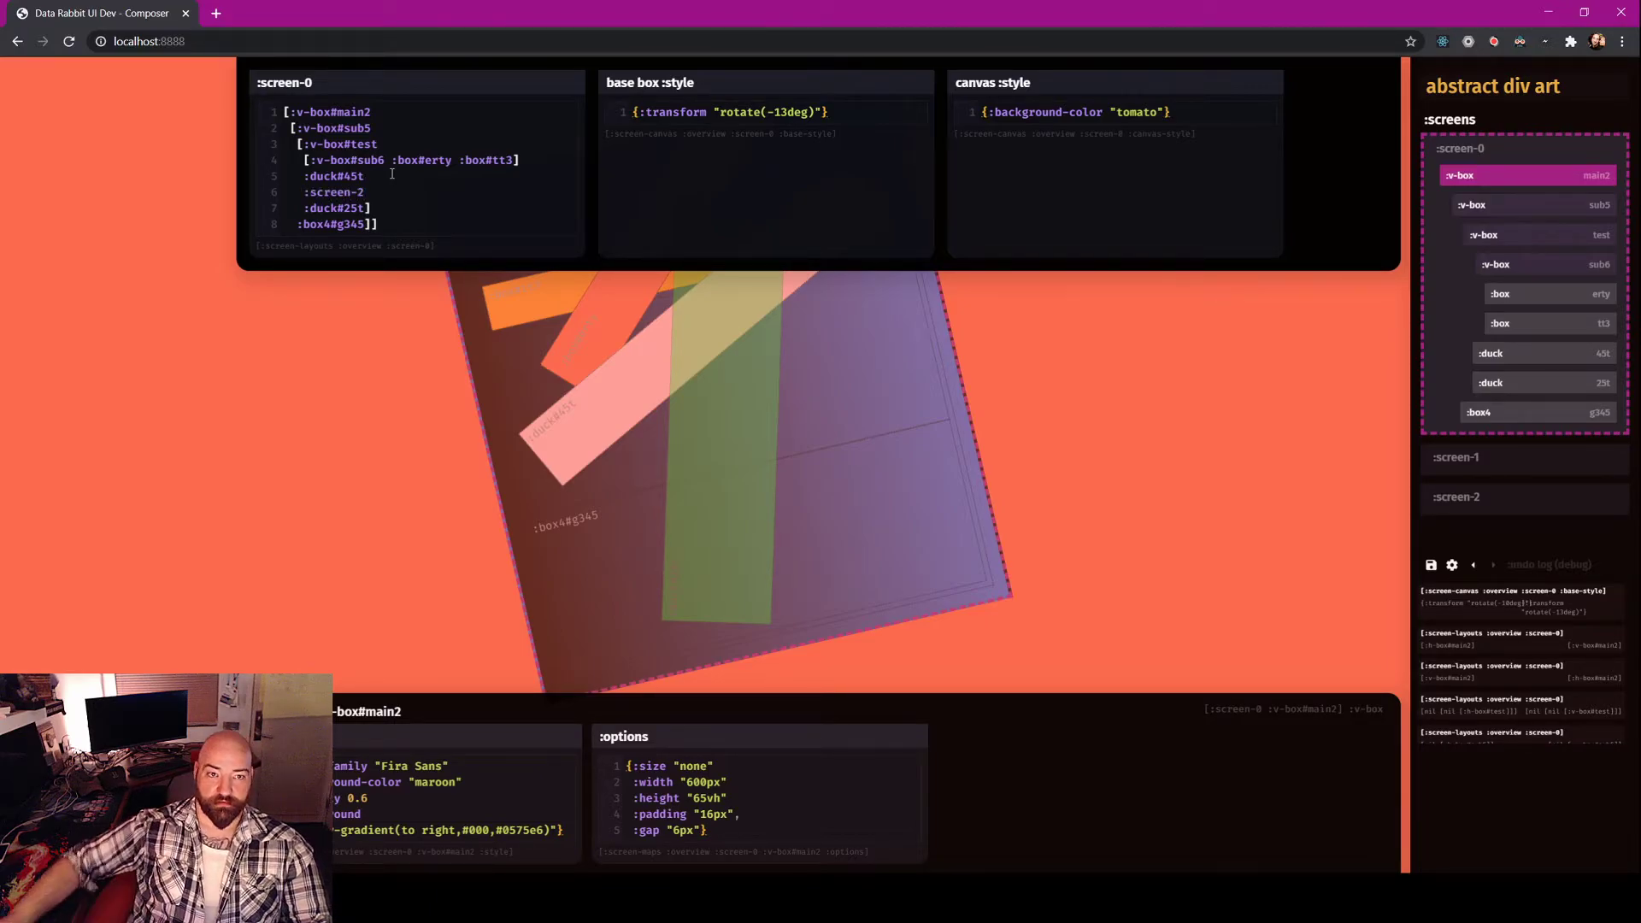
left_click(324, 387)
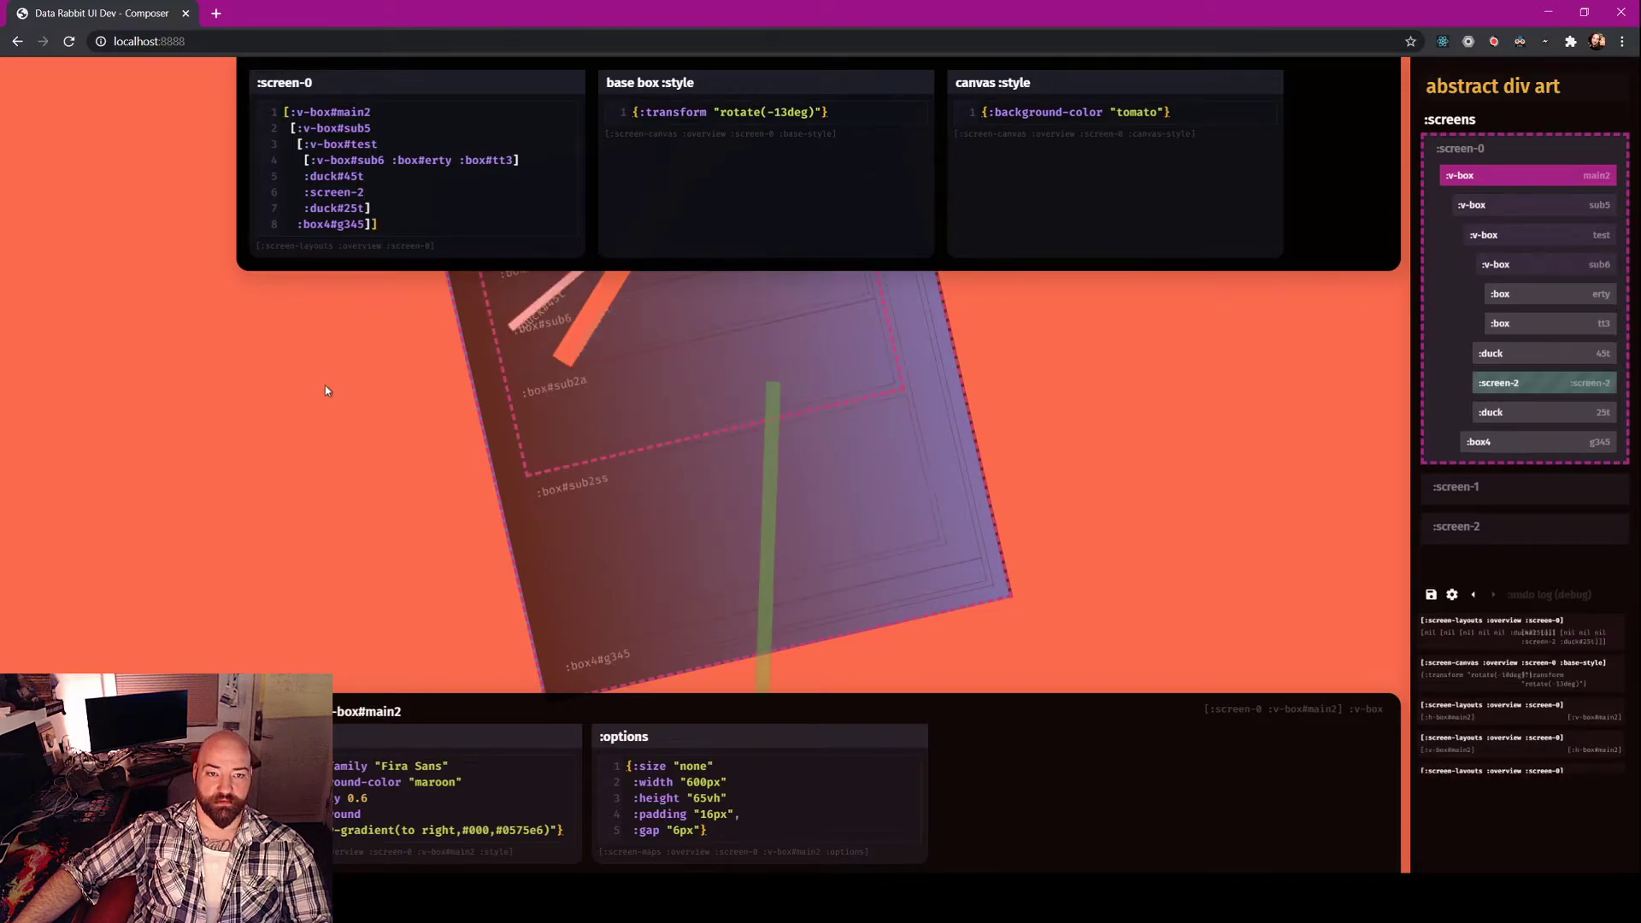
In :screen-2, add :background-color "lime" to the style of :h-box#main2 and apply the change.
left_click(1511, 529)
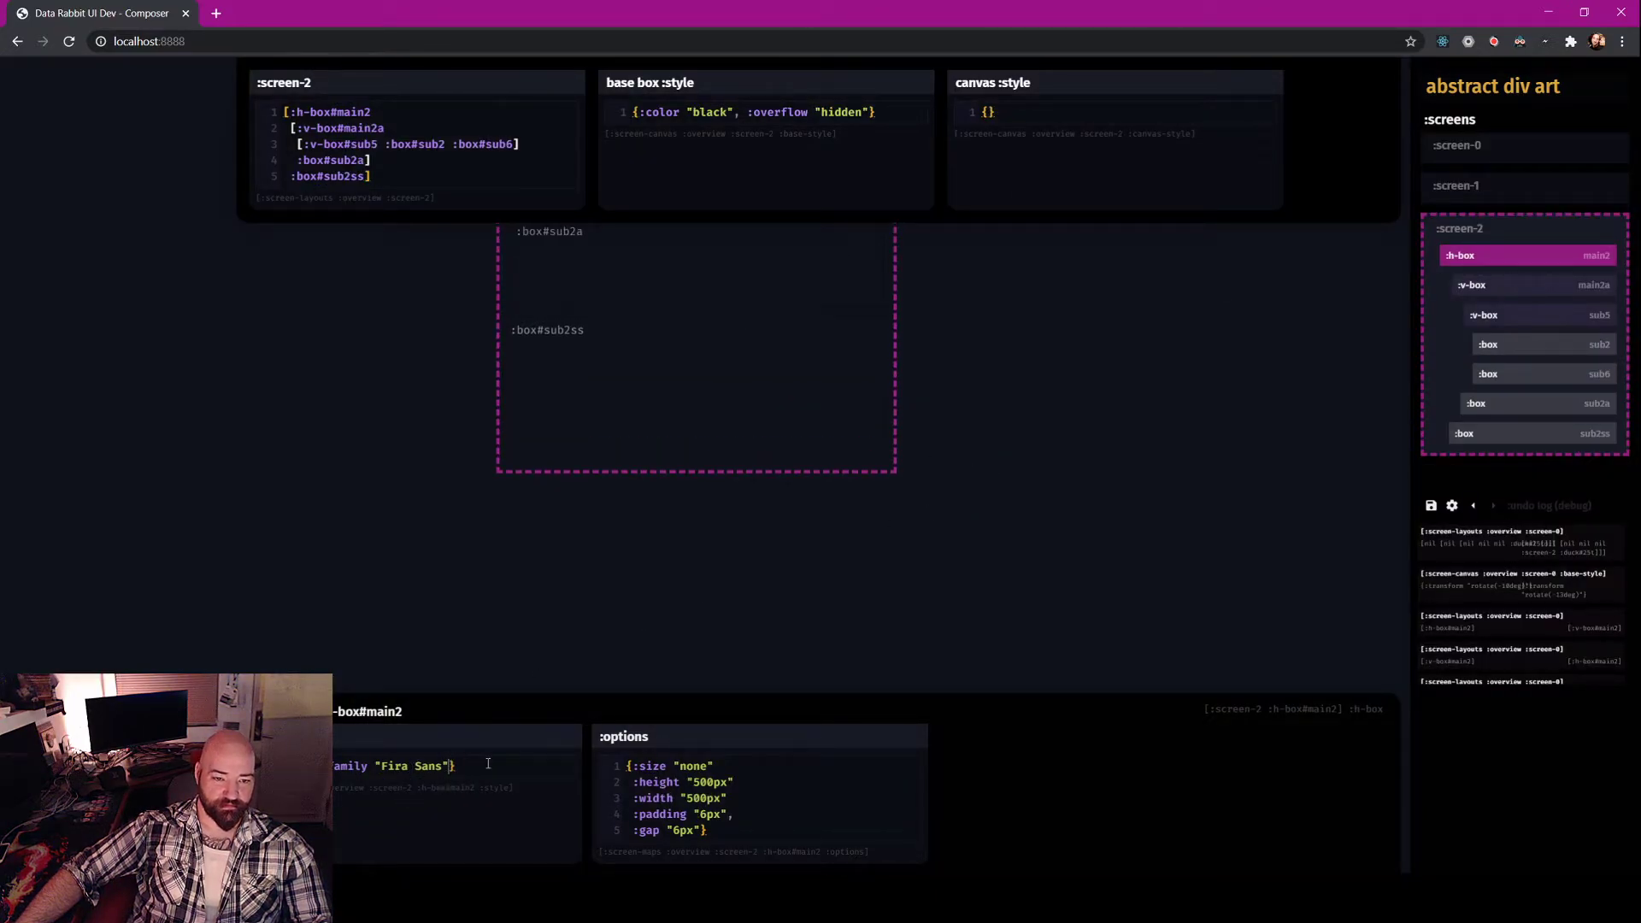
key("Return")
type(":background-color ")
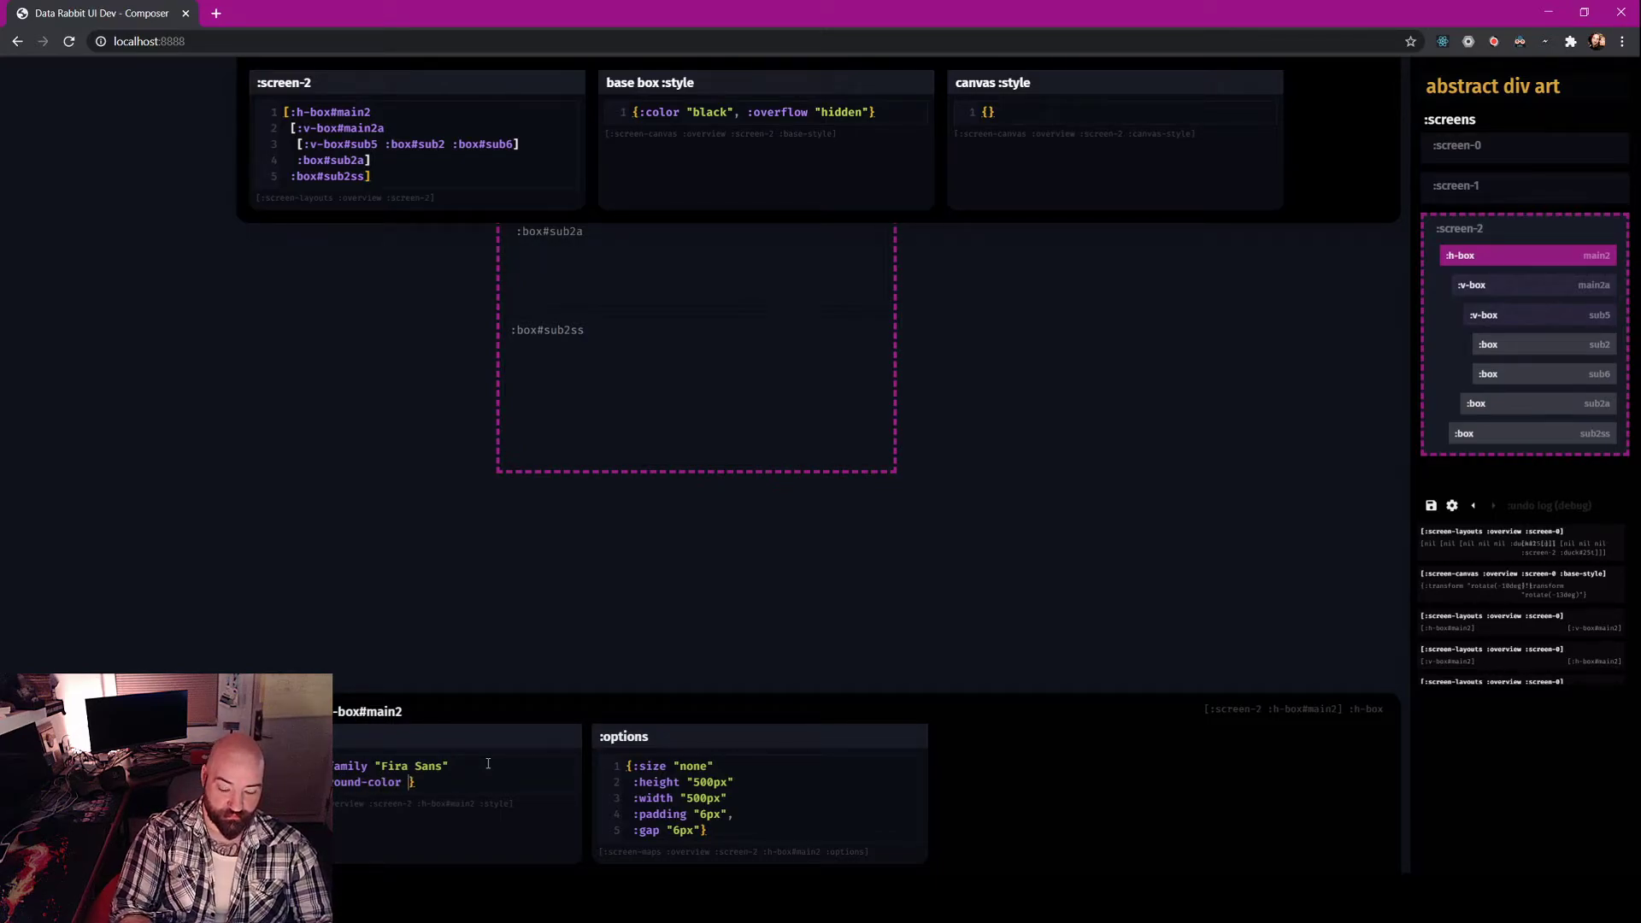
type("\"")
type("lime")
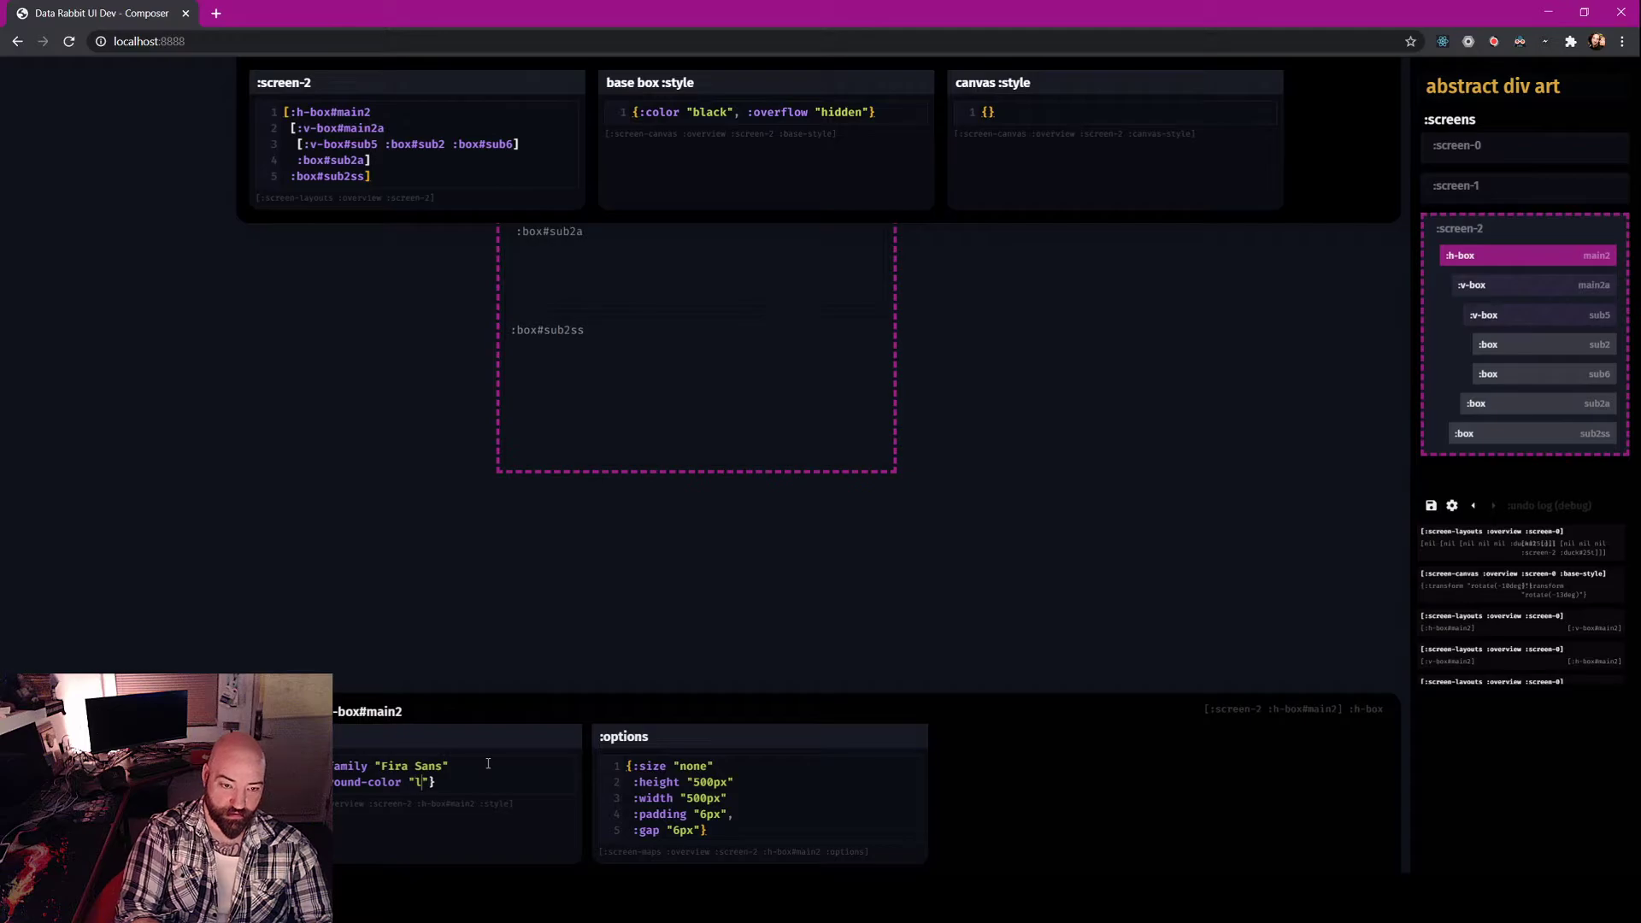
left_click(815, 791)
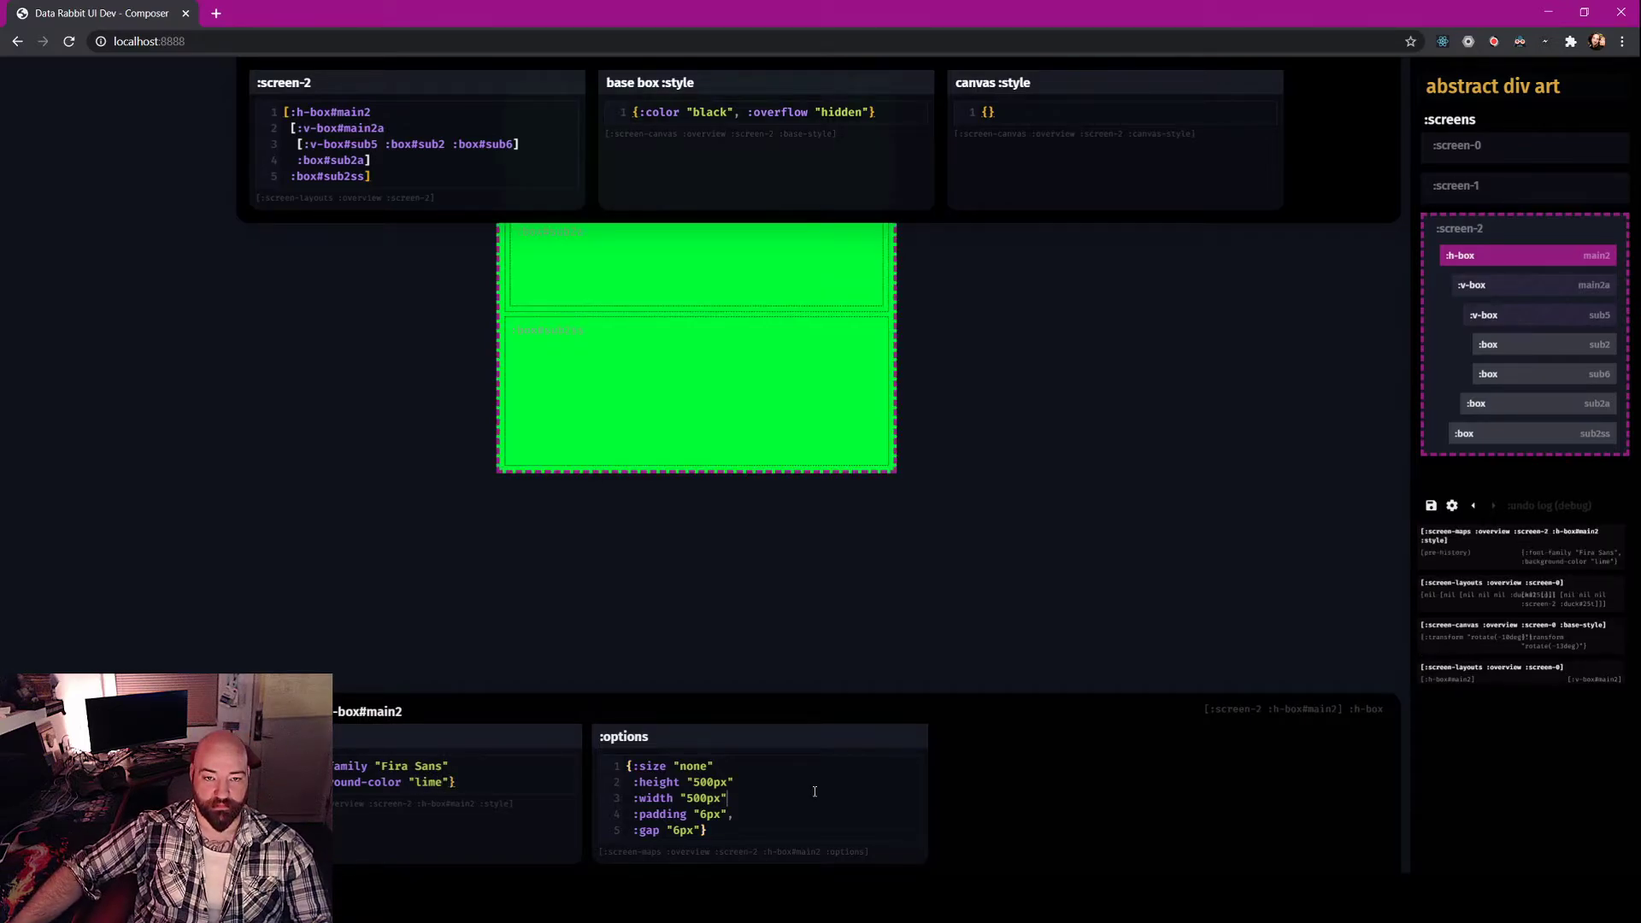
Return to :screen-0 and toggle the editing panels to view the artwork with the nested :screen-2.
left_click(1474, 154)
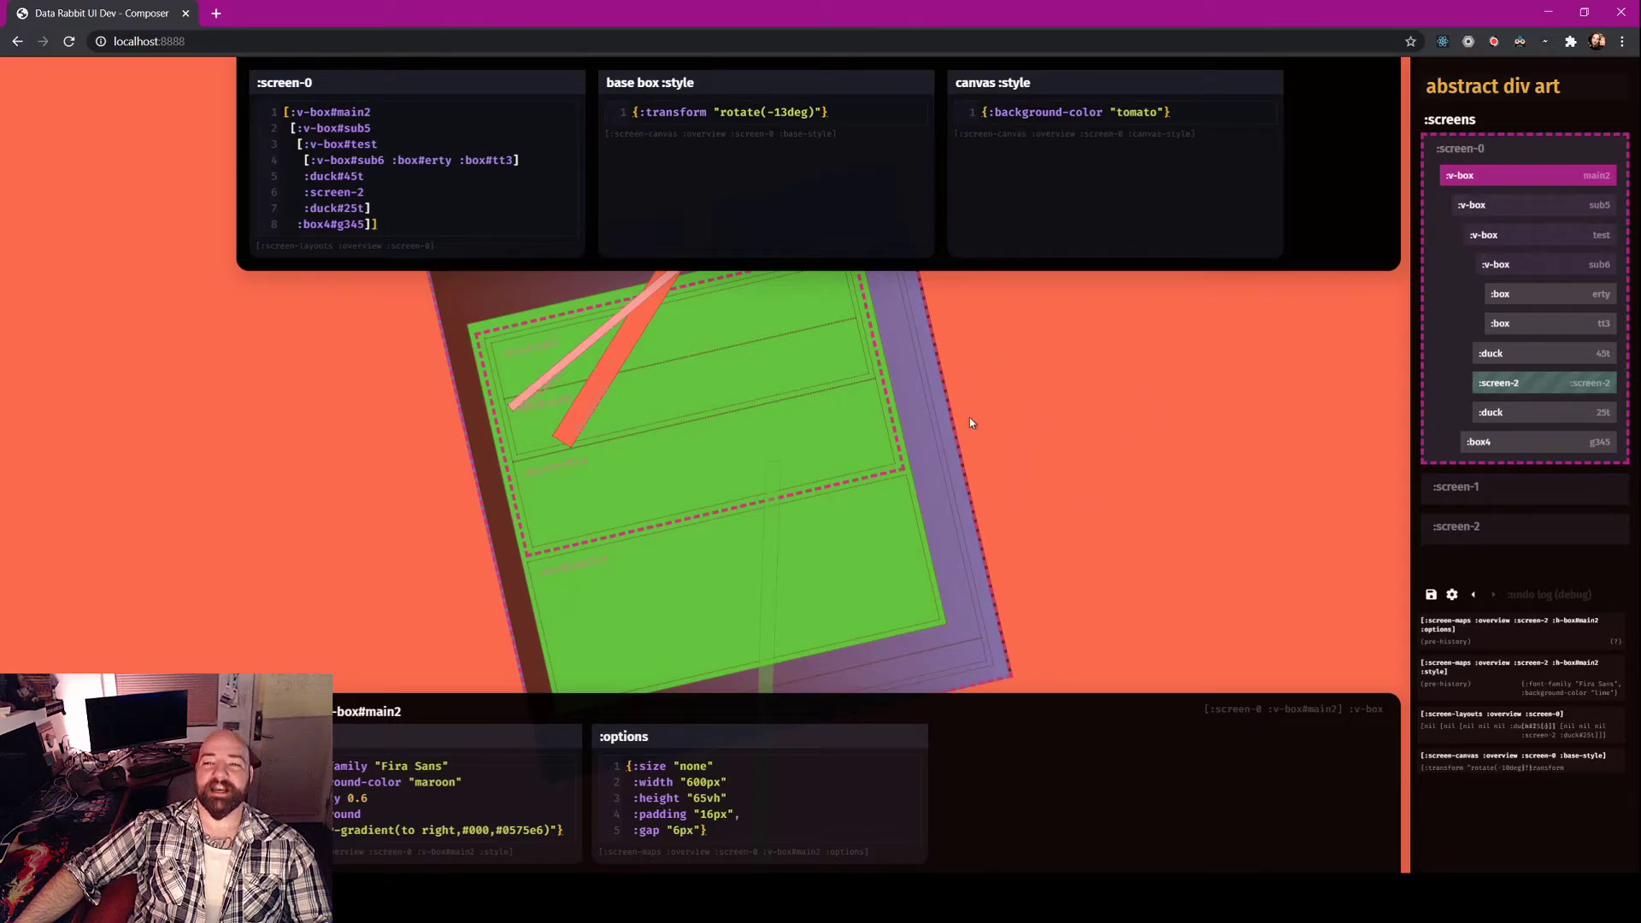
left_click(1222, 408)
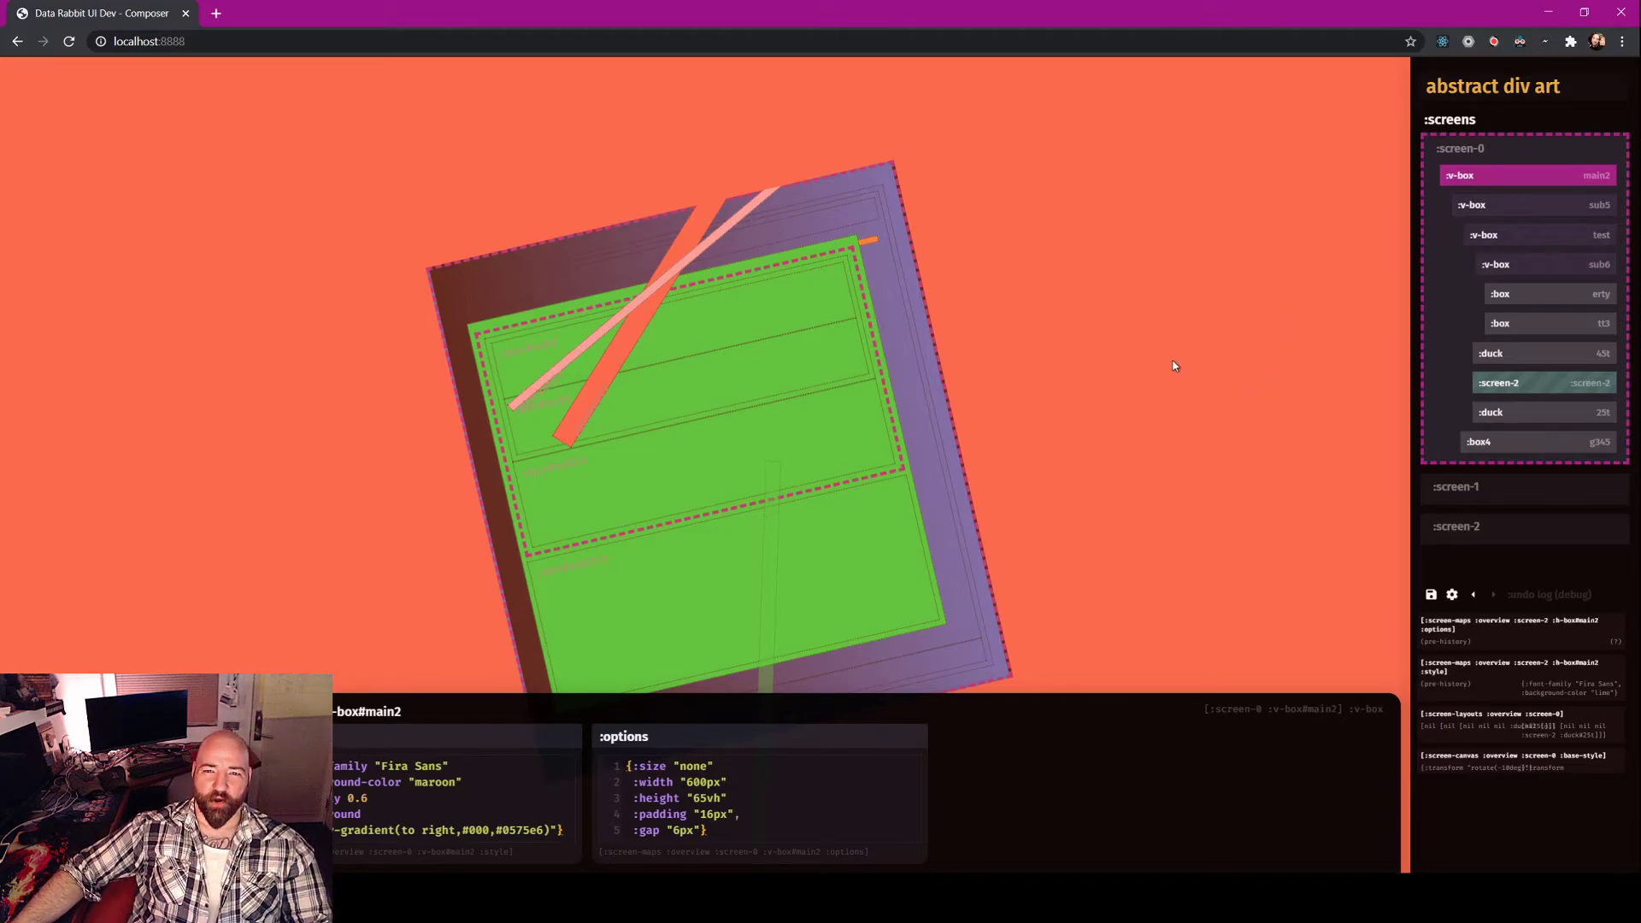
key("space")
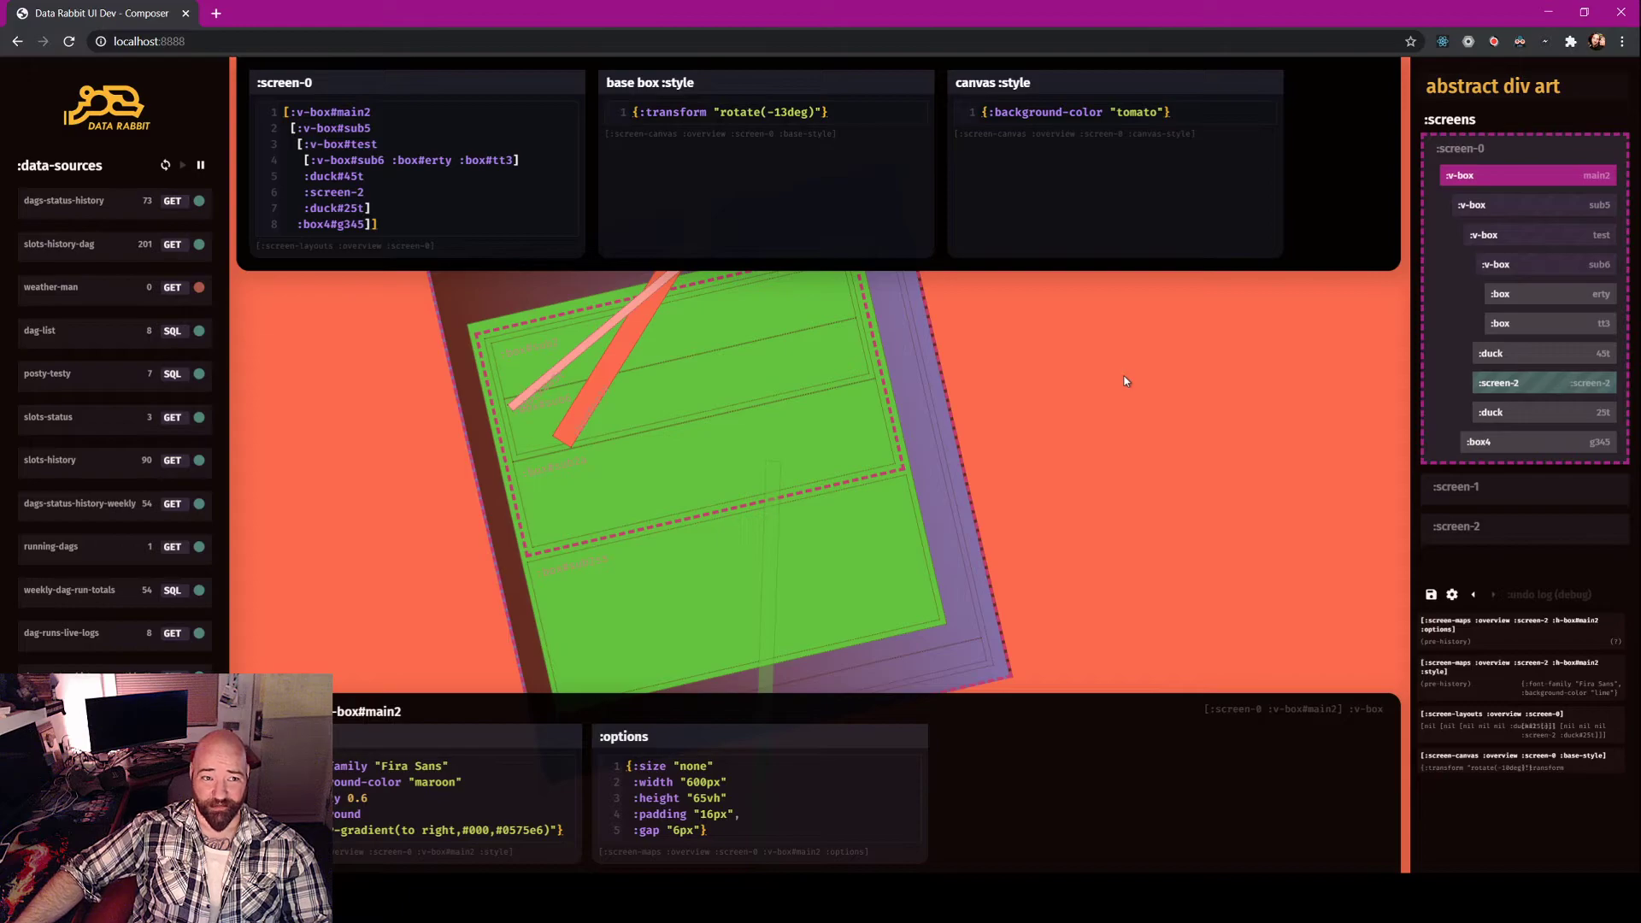
Set the :height option of :h-box#main2 in :screen-2 to "200px" and apply the change.
left_click(1530, 487)
left_click(1484, 357)
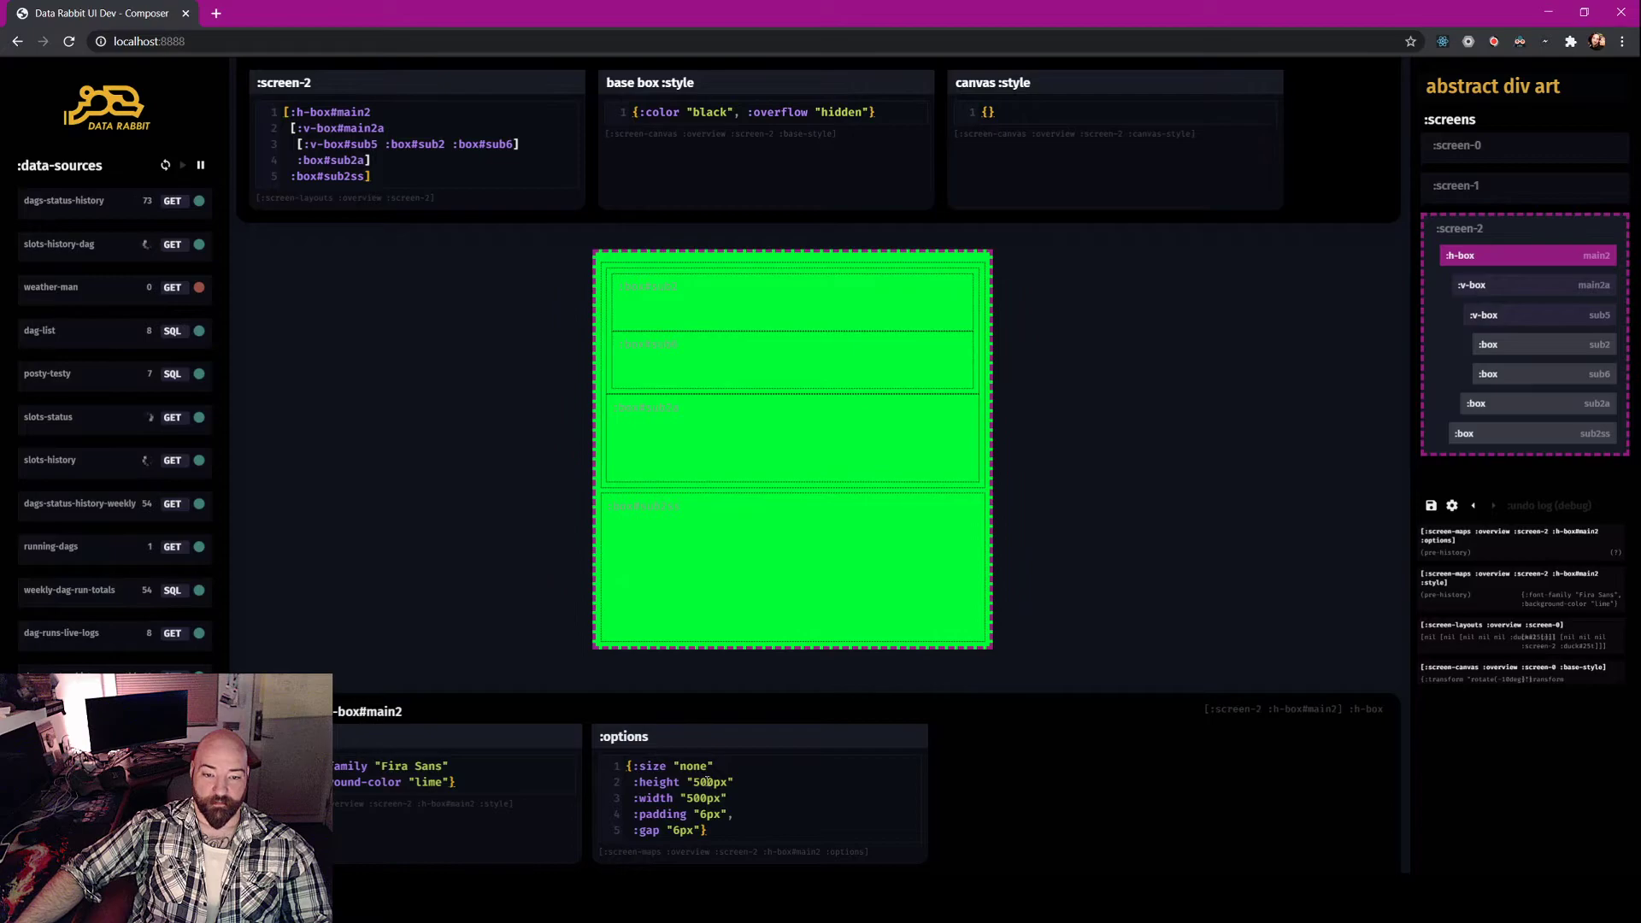
type("2")
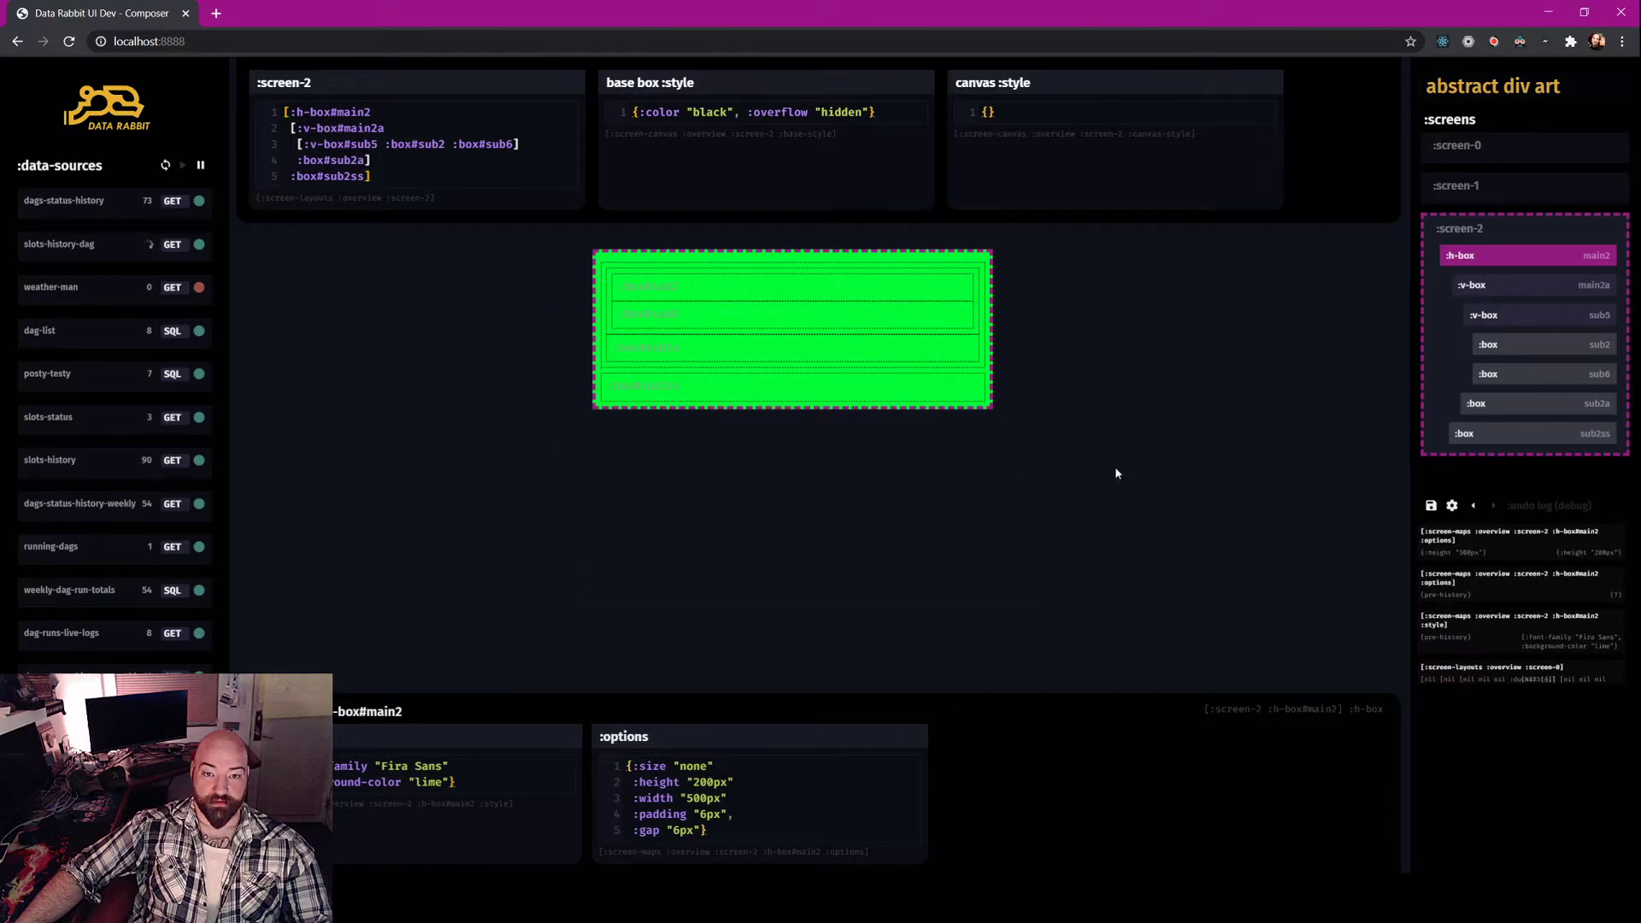
Return to :screen-0 and examine how the resized :screen-2 fits inside the rotated artwork.
left_click(1497, 141)
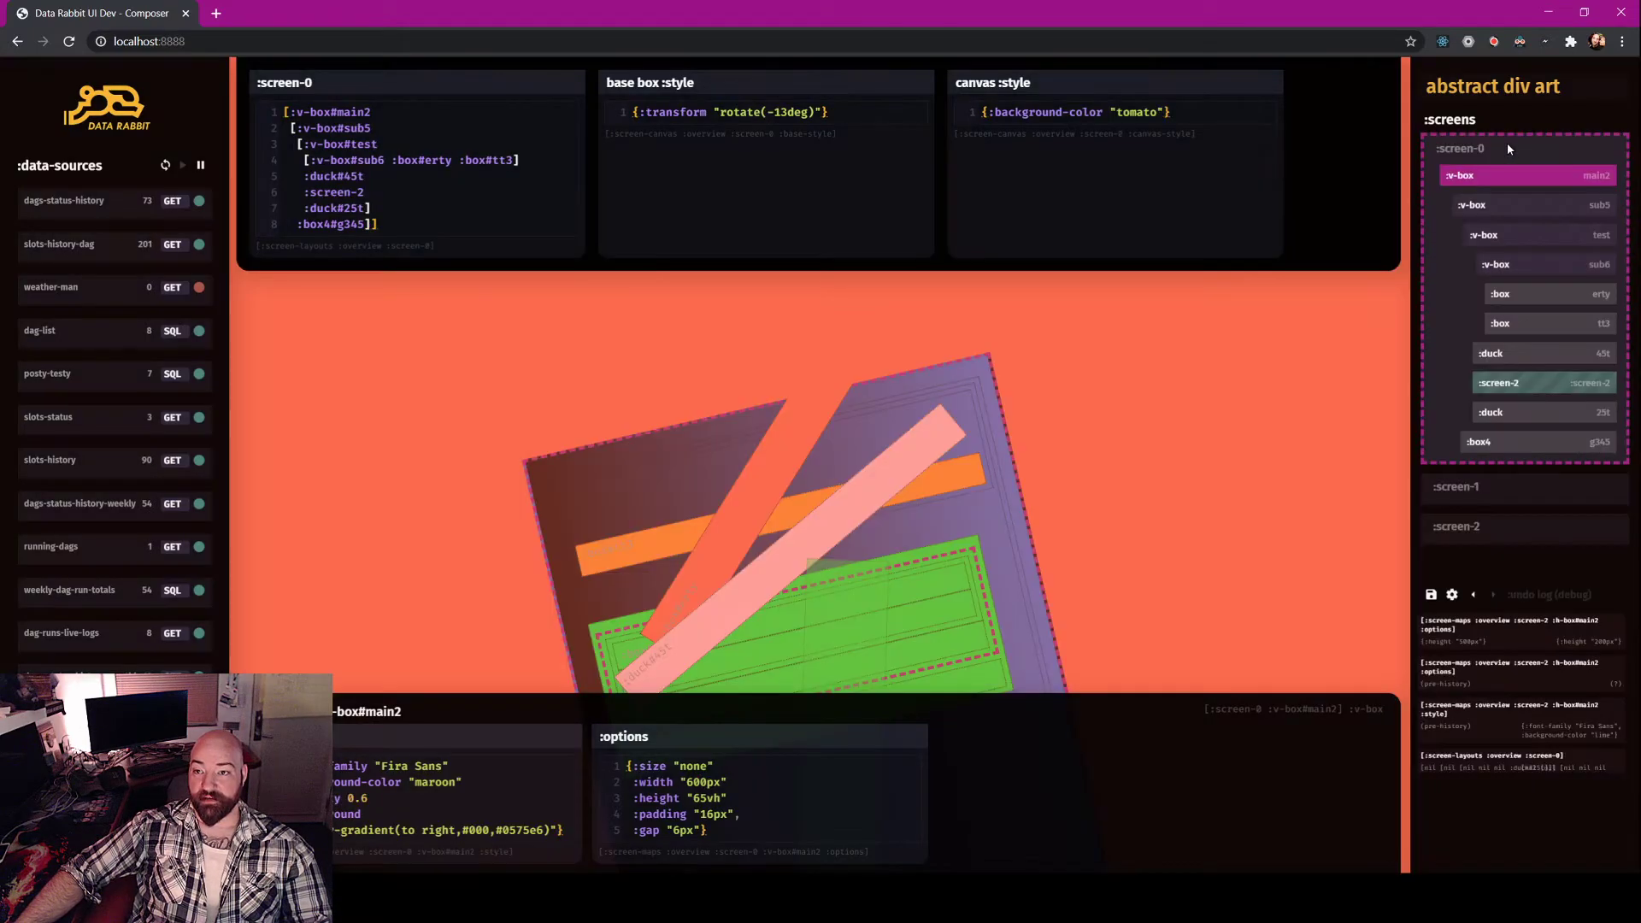
scroll(1195, 413, "down", 2)
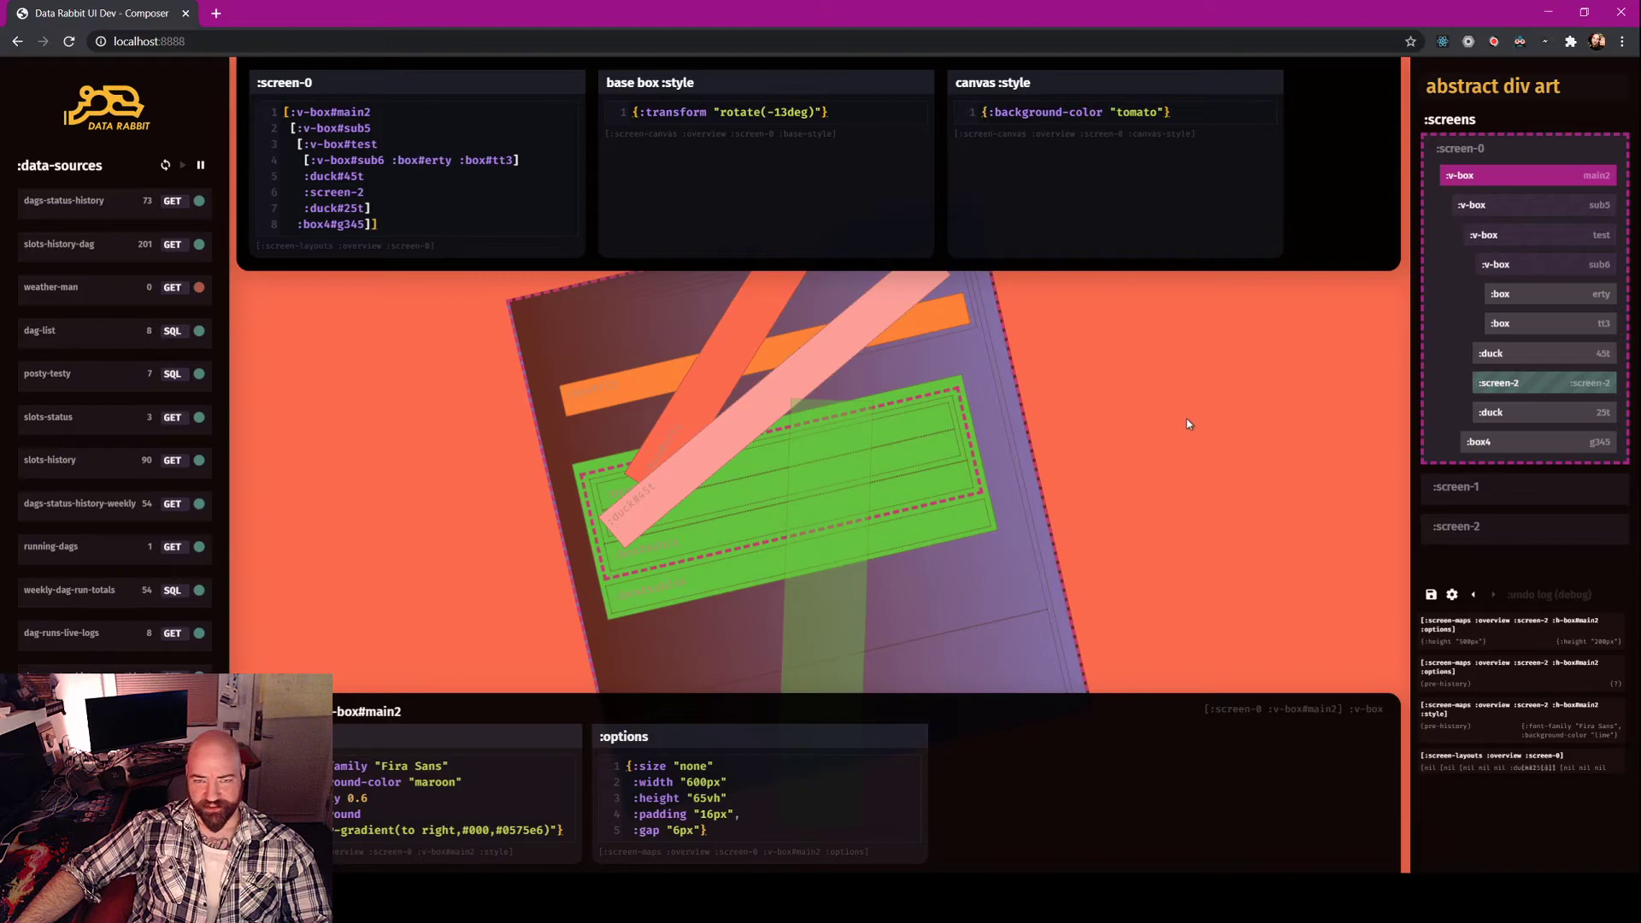
scroll(1186, 424, "down", 1)
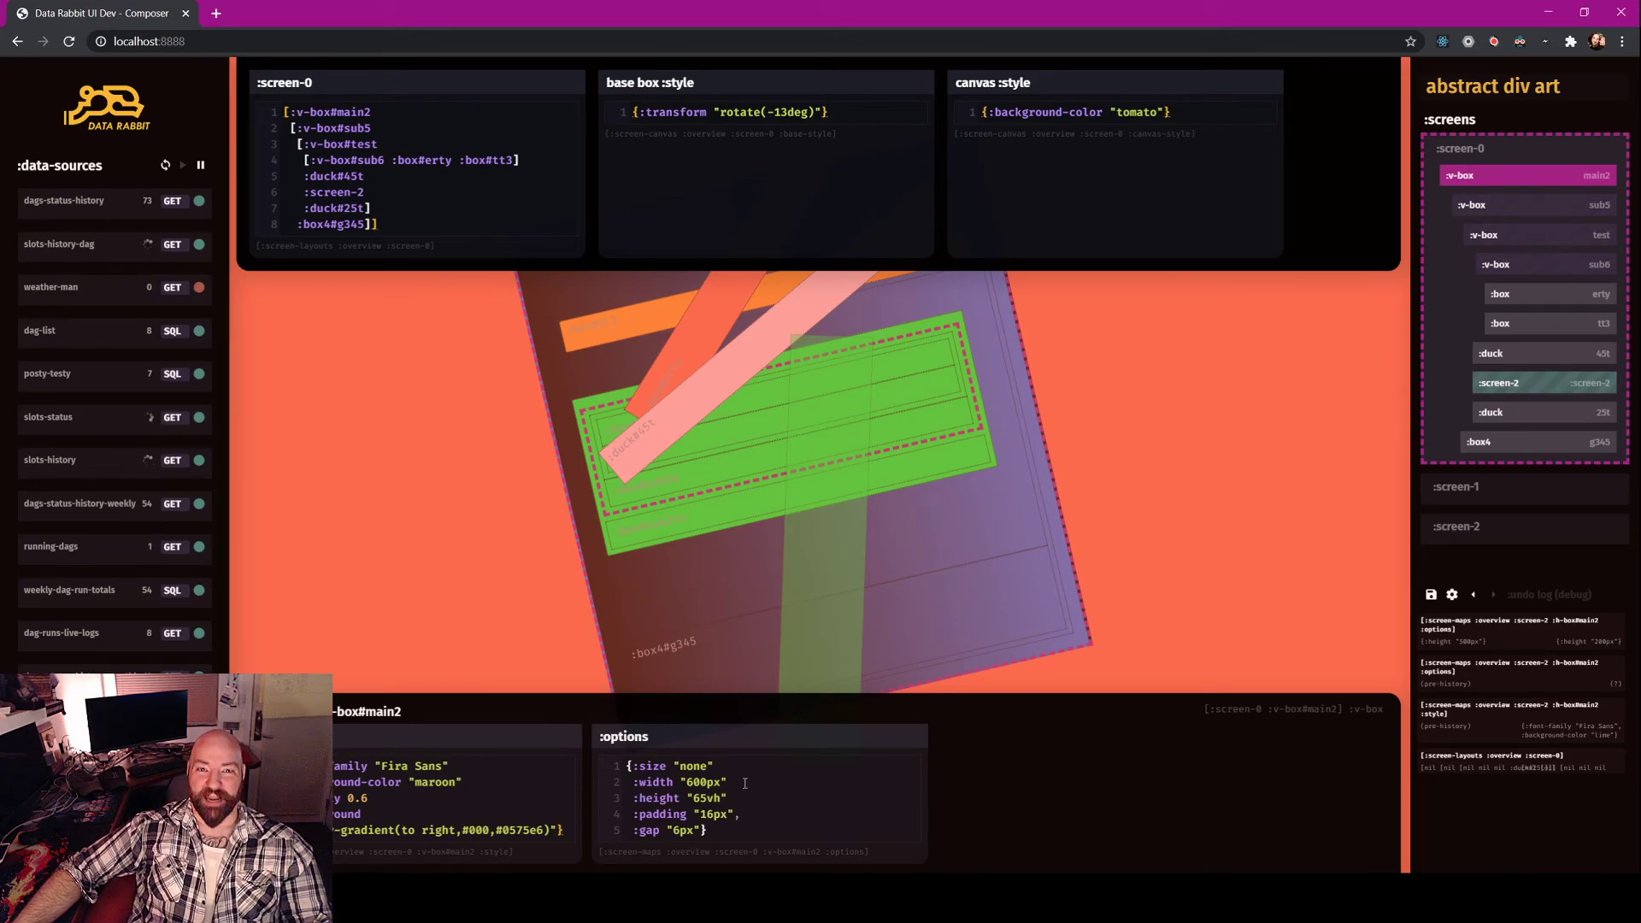
left_click(1138, 518)
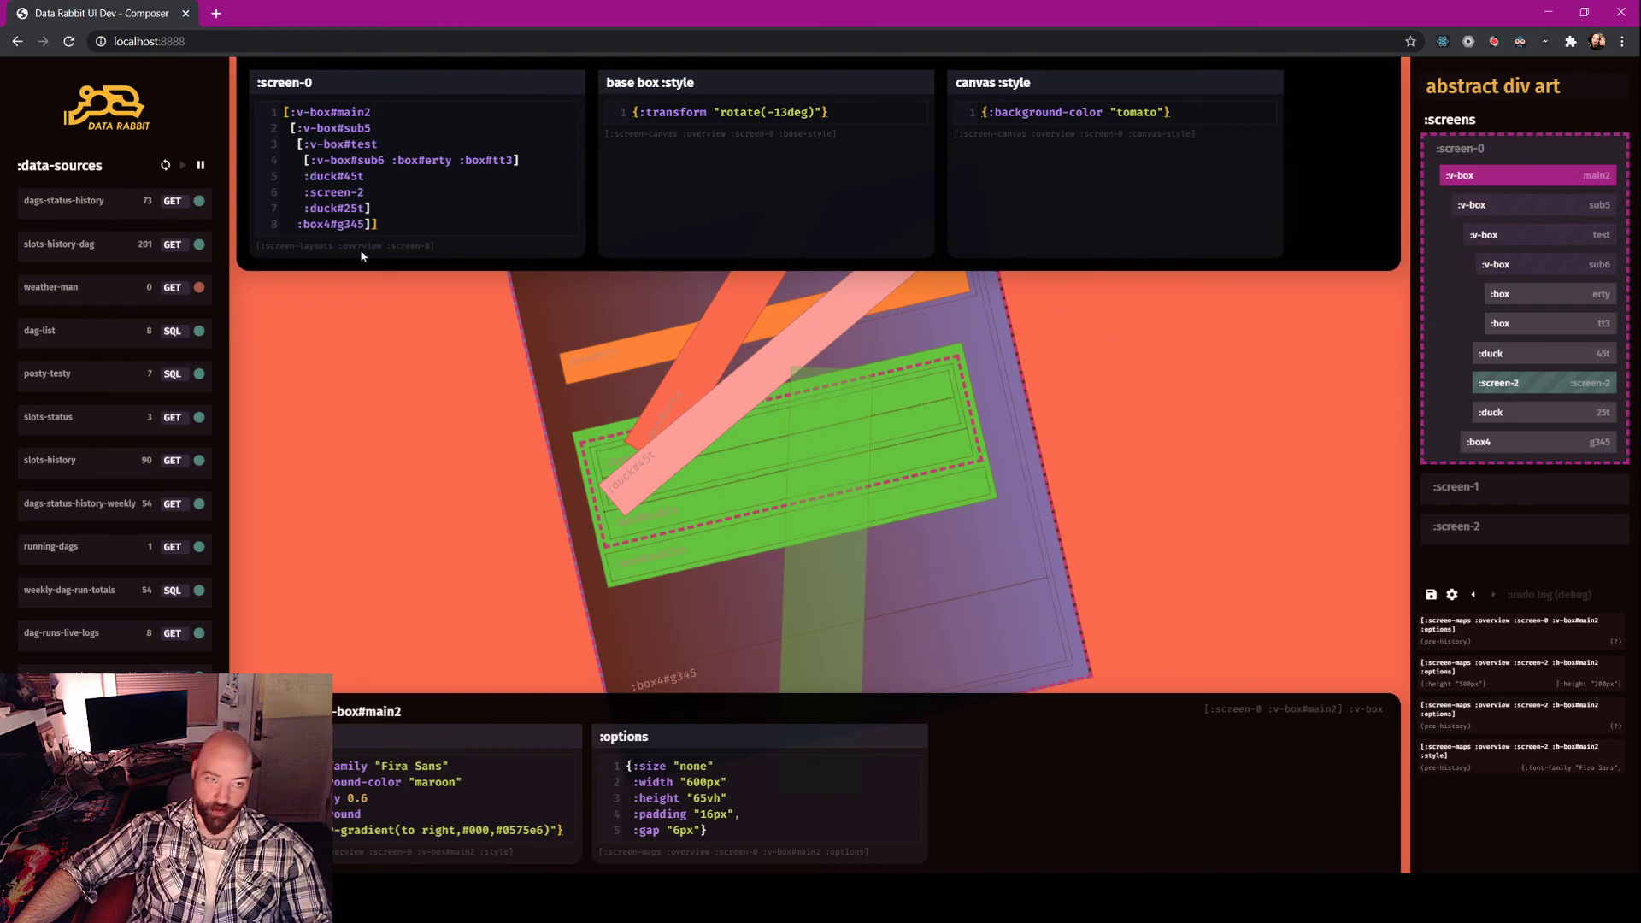
Inspect the settings and rows of the dag-list and slots-history data sources, and return to :screen-0.
left_click(94, 374)
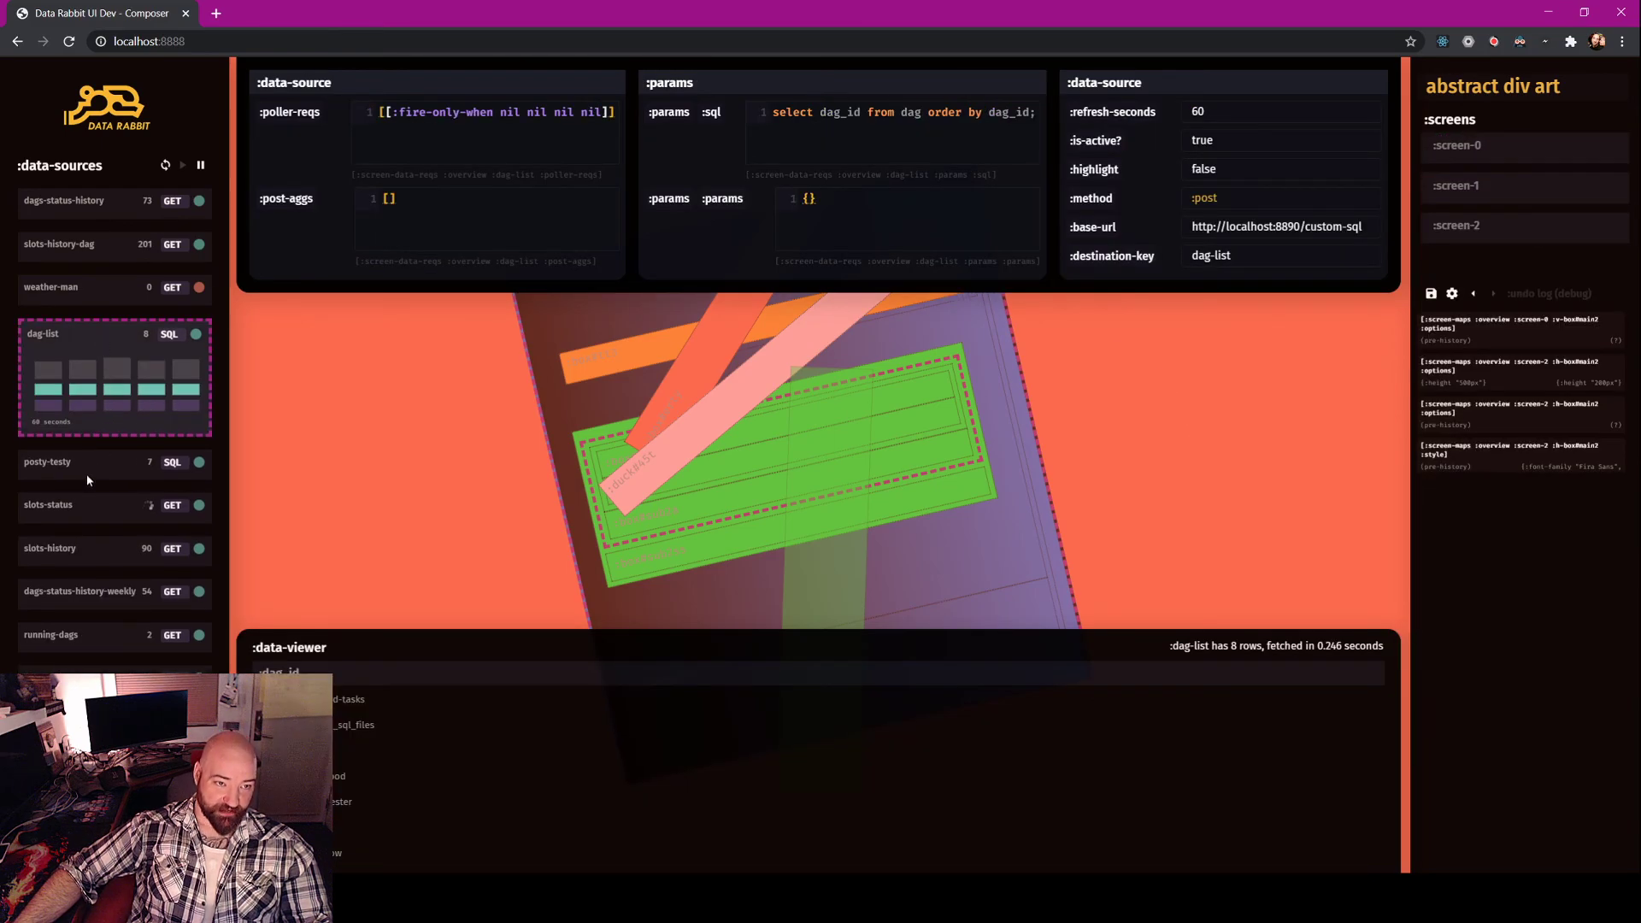
left_click(100, 336)
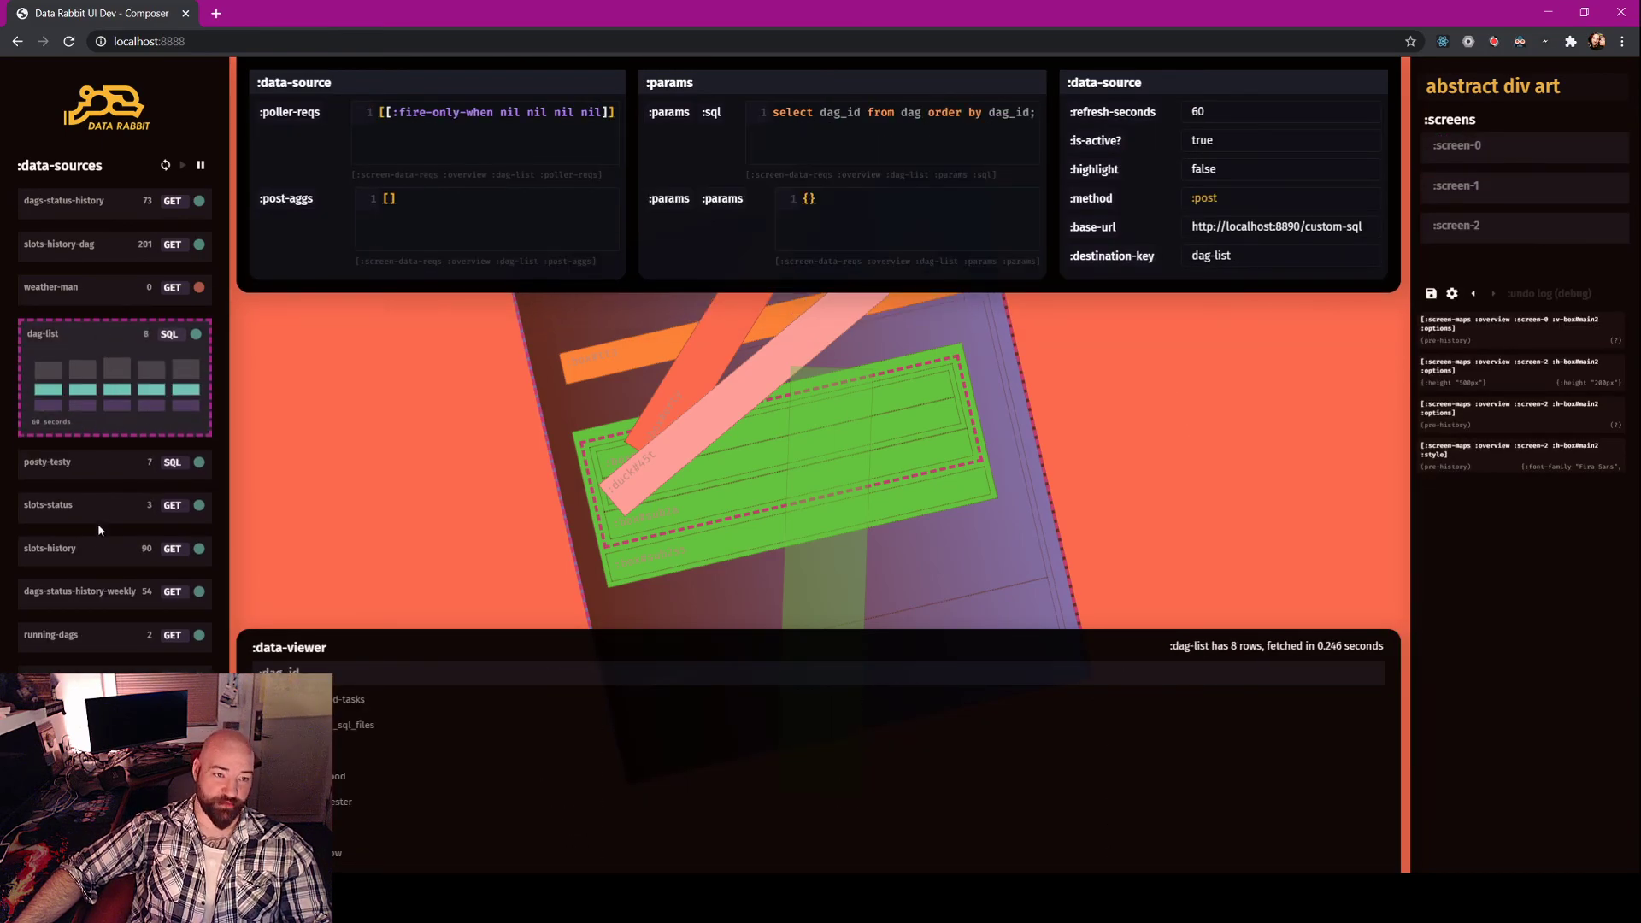
left_click(96, 553)
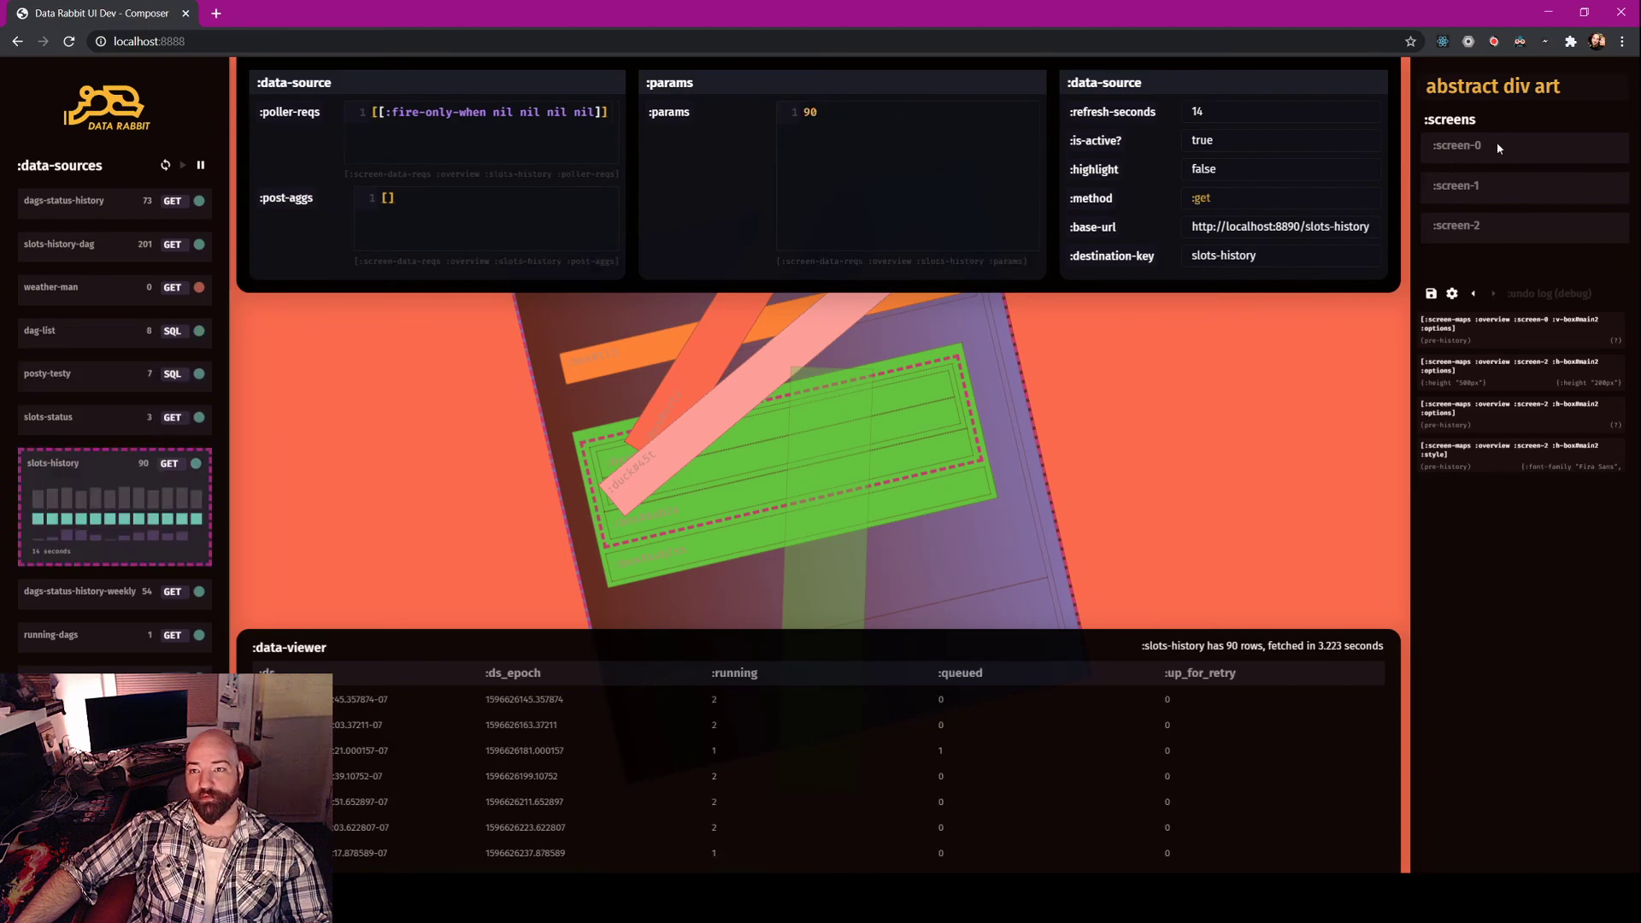
left_click(1498, 148)
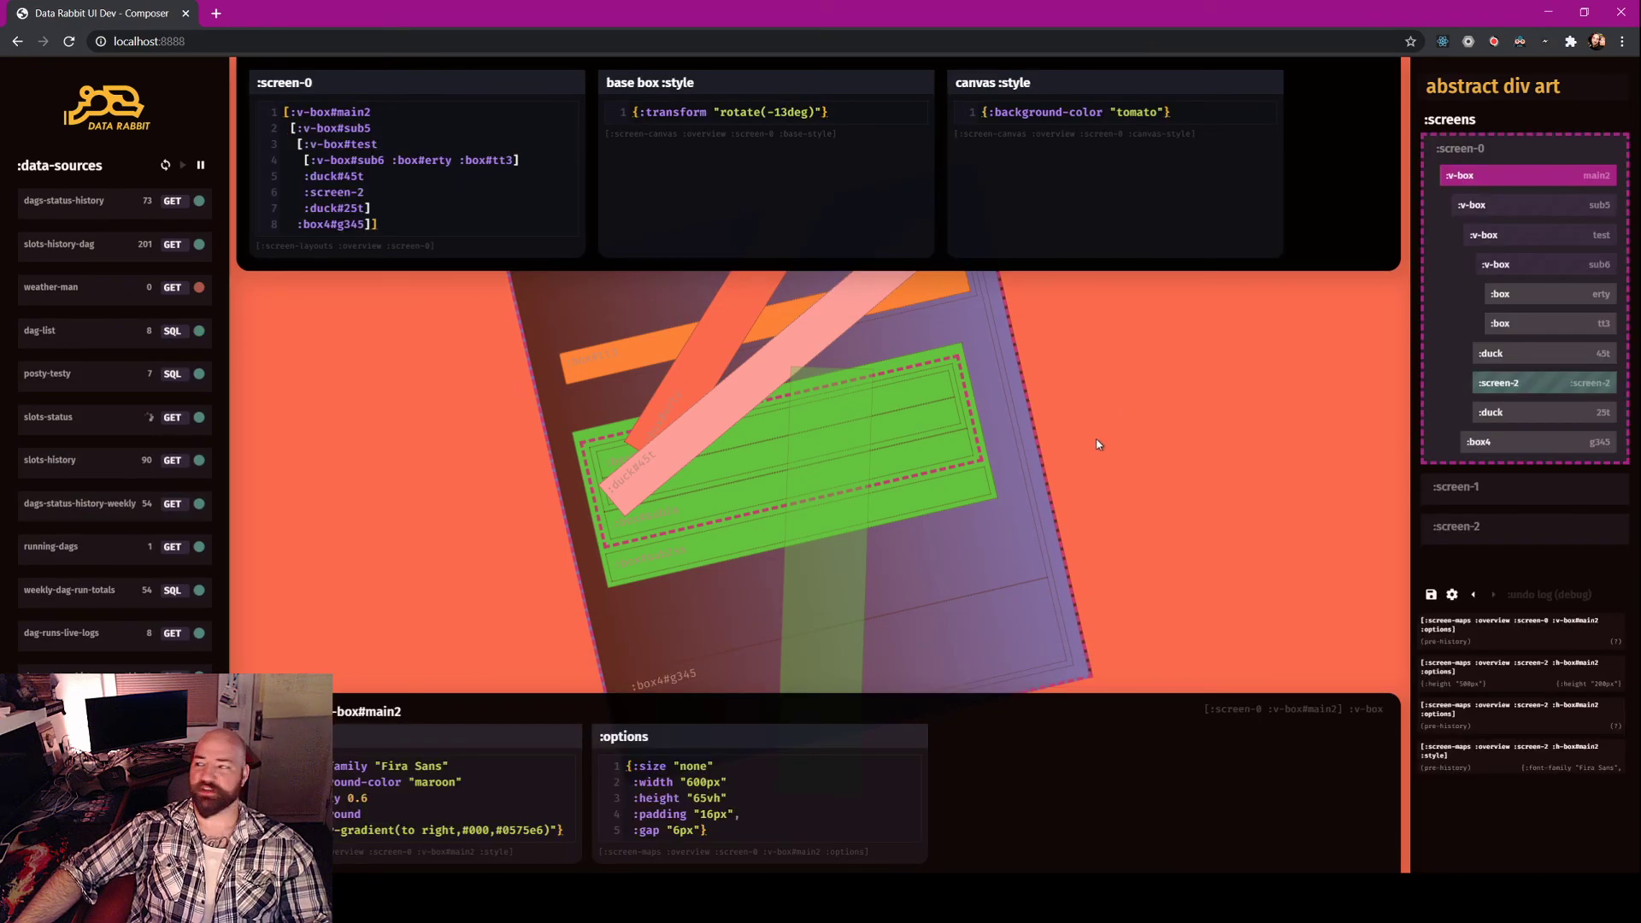